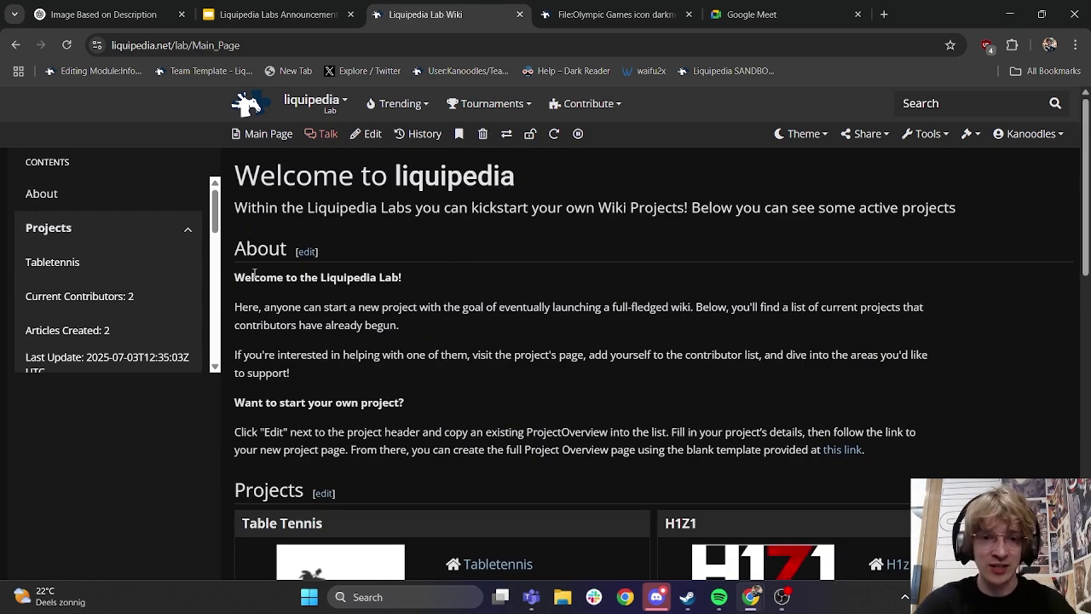
# - Review the Lab main page's project listings and open the Projects section for editing
pyautogui.scroll(-8, 447, 361)
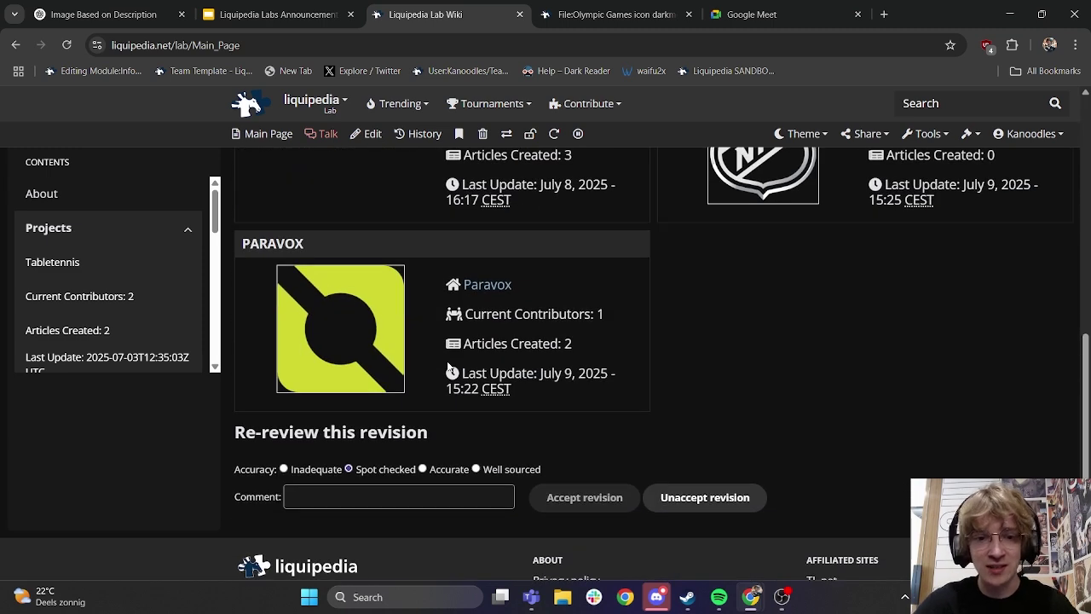
pyautogui.scroll(2, 449, 368)
pyautogui.scroll(2, 449, 367)
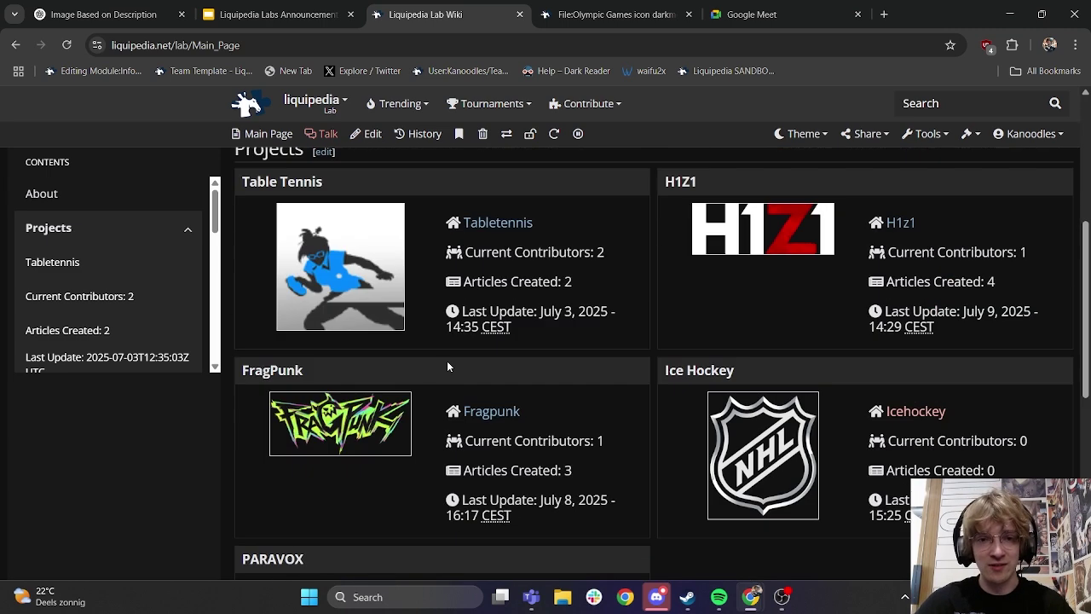
pyautogui.scroll(1, 447, 365)
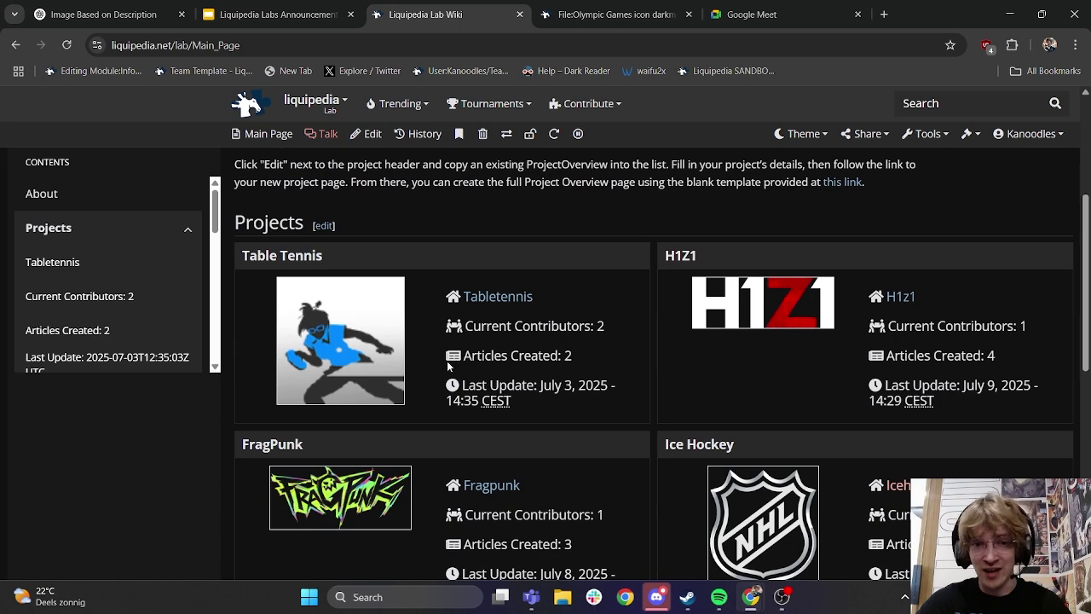
pyautogui.scroll(1, 447, 365)
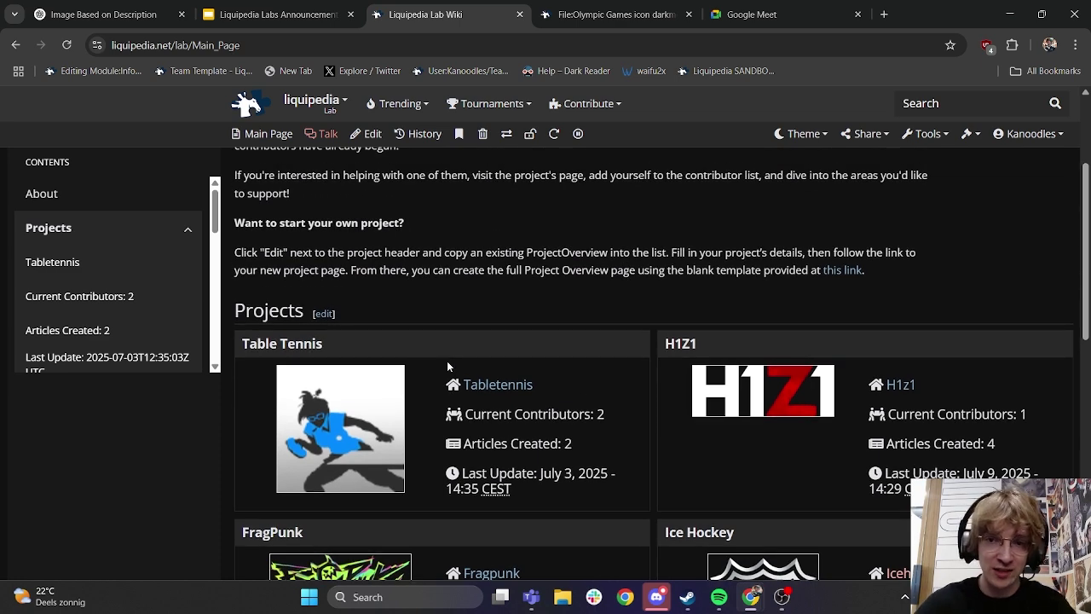
pyautogui.scroll(1, 446, 364)
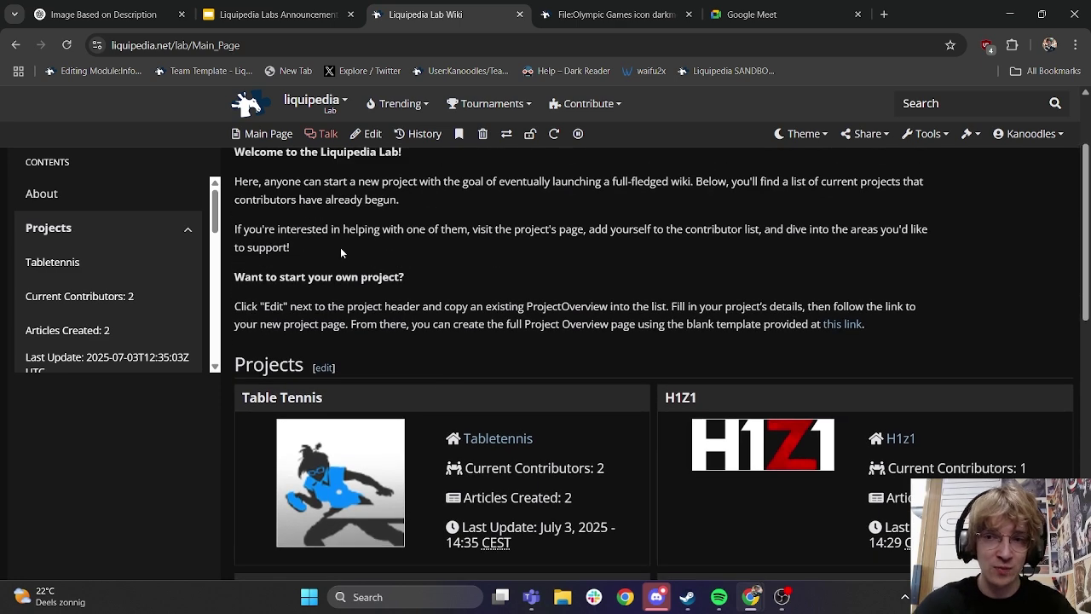
pyautogui.click(324, 368)
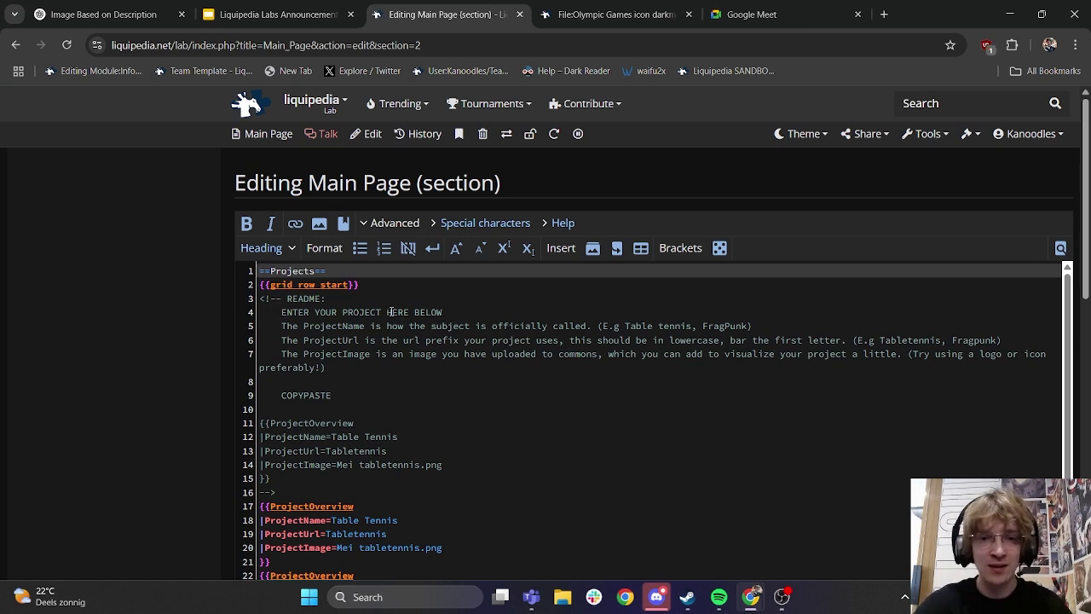
# - Copy the sample ProjectOverview block from the README comment and add it below the PARAVOX entry
pyautogui.scroll(-1, 390, 312)
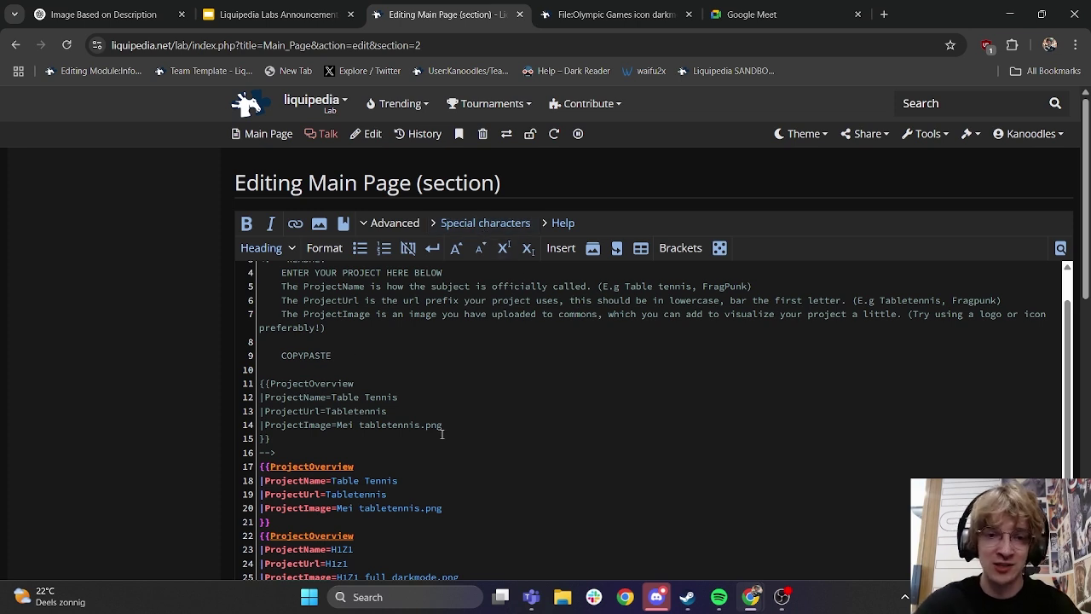
pyautogui.scroll(-1, 442, 433)
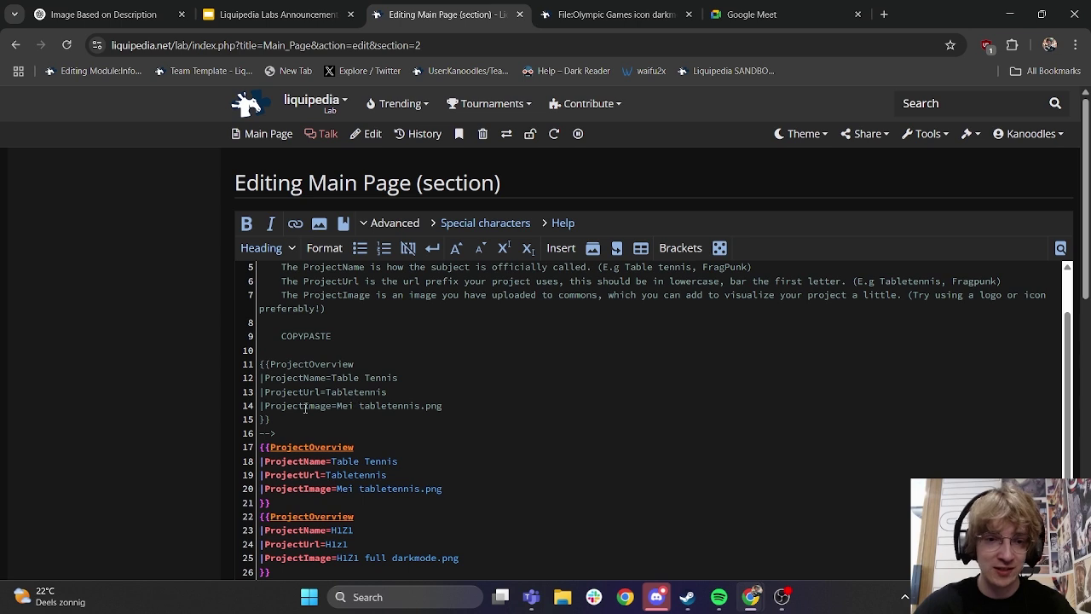
pyautogui.moveTo(287, 420); pyautogui.dragTo(256, 363)
pyautogui.hotkey('ctrl', 'c')
pyautogui.scroll(-4, 331, 437)
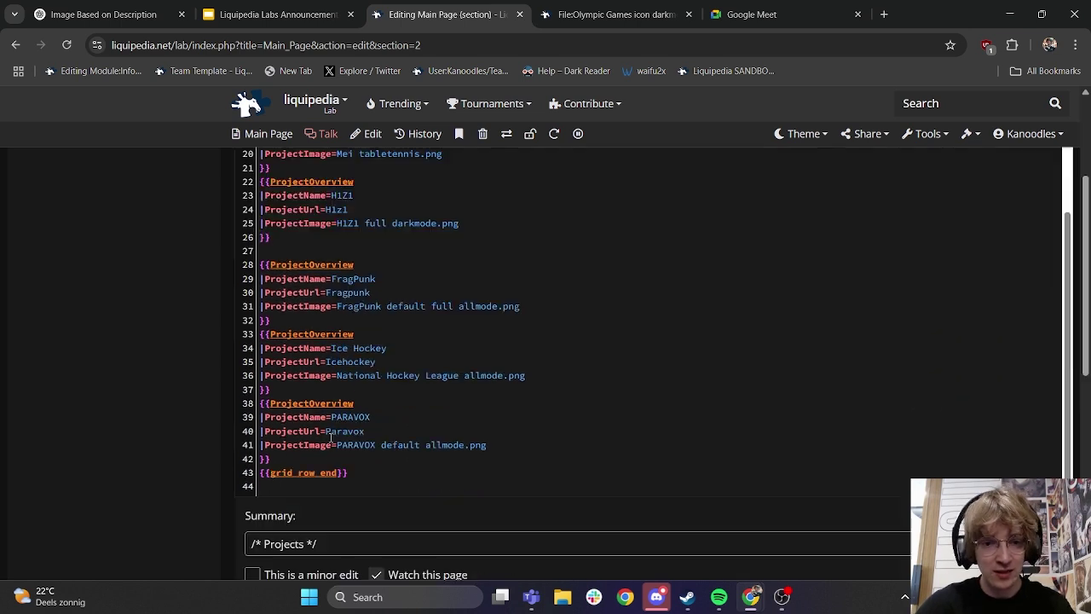
pyautogui.click(336, 460)
pyautogui.press('Return')
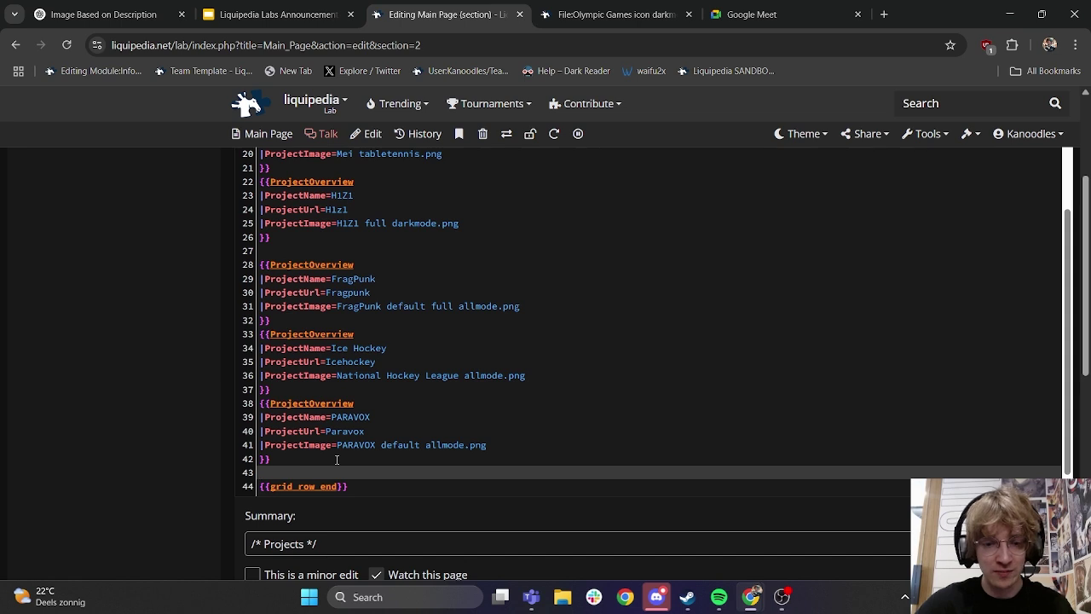
pyautogui.hotkey('ctrl', 'v')
pyautogui.press('Delete')
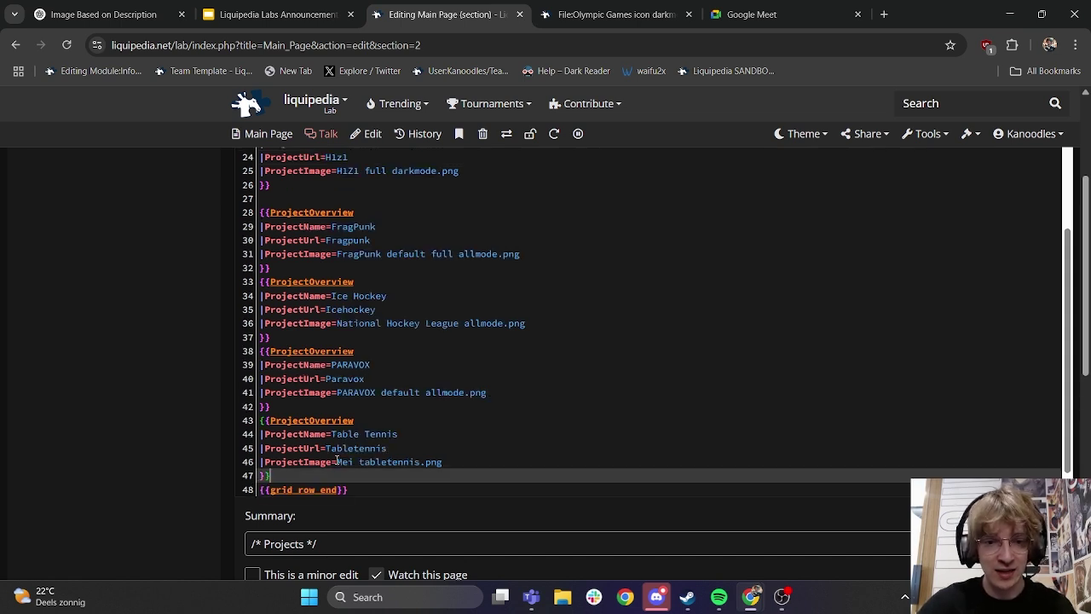
# - Set both ProjectName and ProjectUrl of the newly added ProjectOverview entry to Olympics
pyautogui.doubleClick(382, 434)
pyautogui.press('BackSpace')
pyautogui.press('BackSpace')
pyautogui.press('BackSpace')
pyautogui.press('BackSpace')
pyautogui.press('BackSpace')
pyautogui.press('BackSpace')
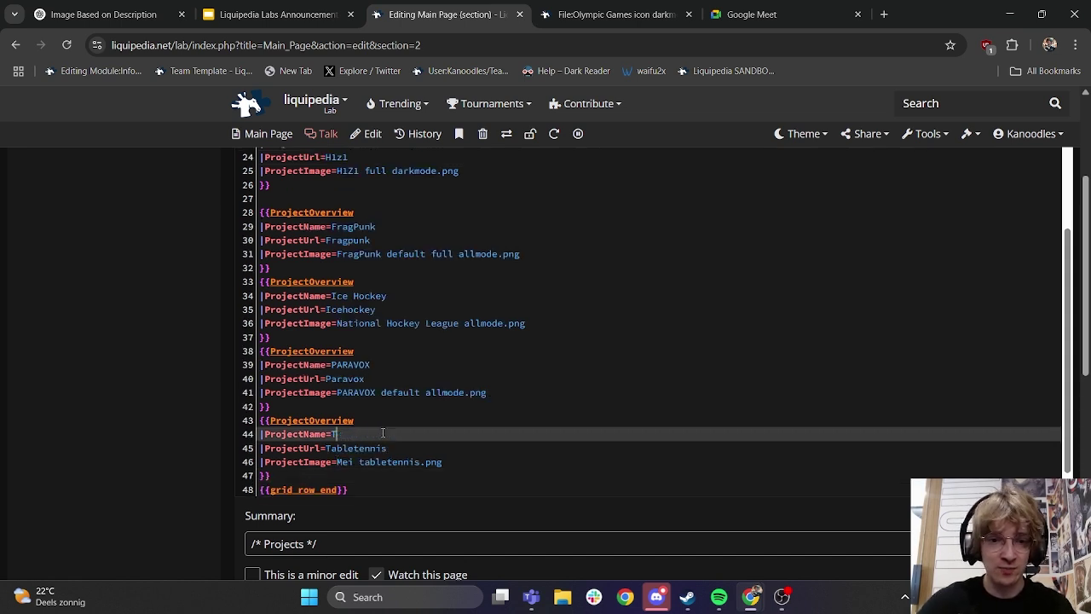
pyautogui.write('Olympics')
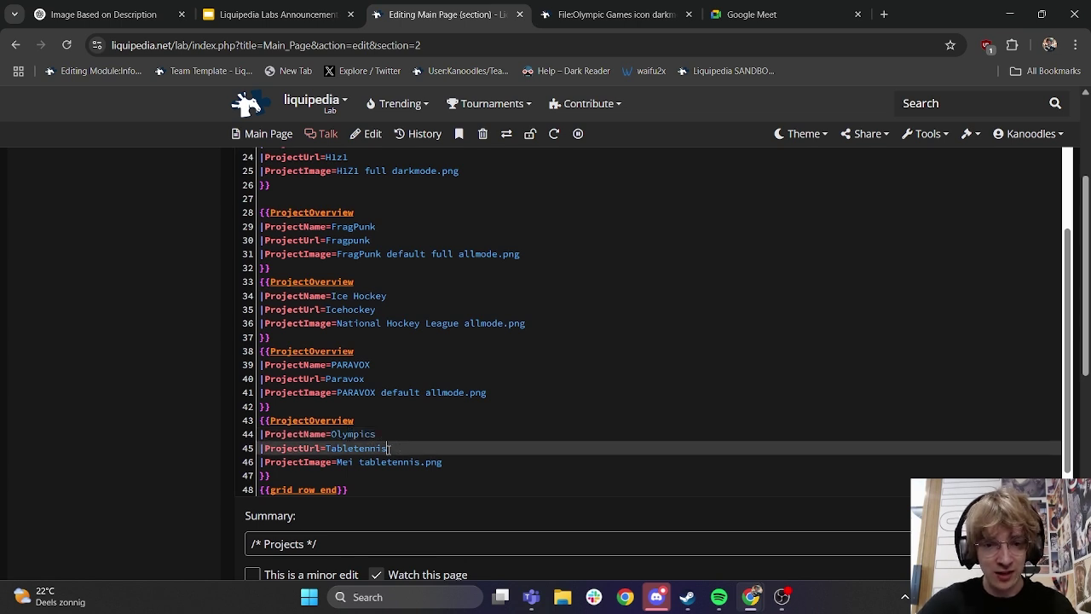
pyautogui.doubleClick(387, 449)
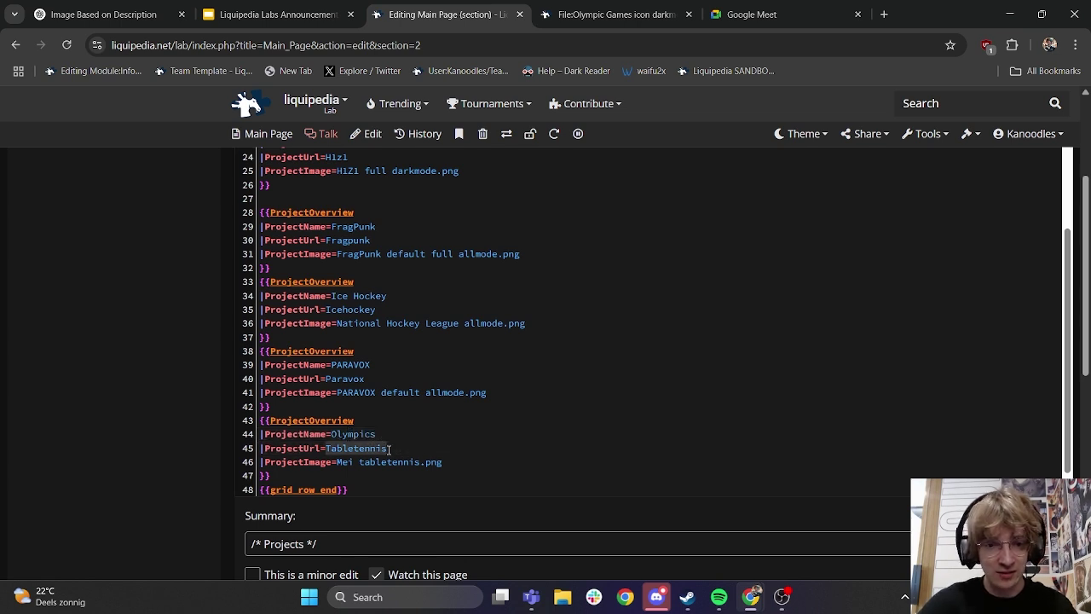
pyautogui.write('Olympics')
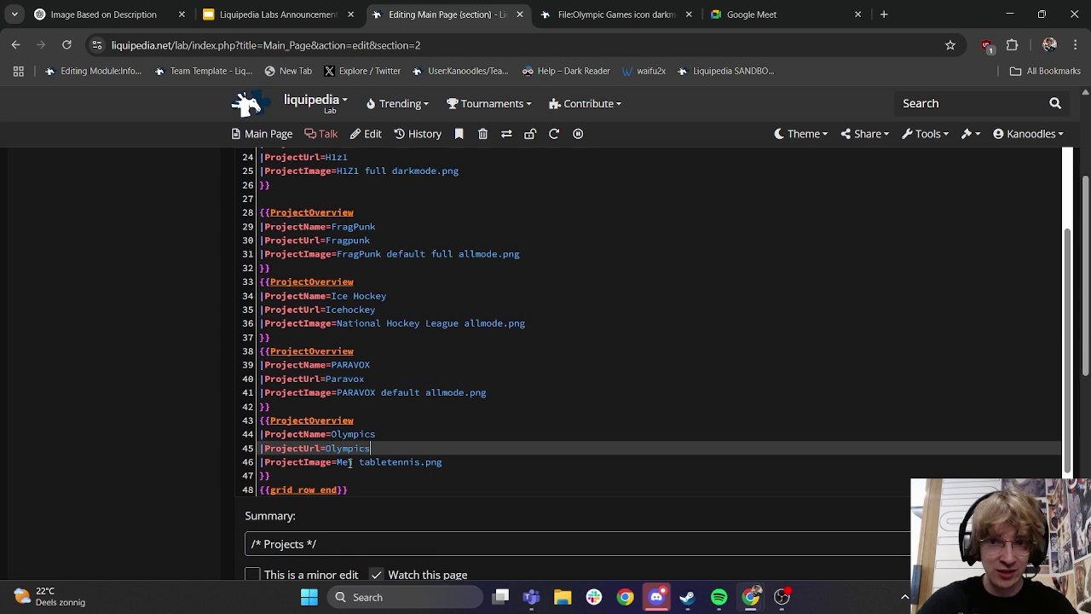
# - Copy the file name "Olympic Games icon darkmode.png" from the Olympic rings file page and return to the section edit
pyautogui.click(661, 13)
pyautogui.moveTo(631, 188); pyautogui.dragTo(282, 183)
pyautogui.hotkey('ctrl', 'c')
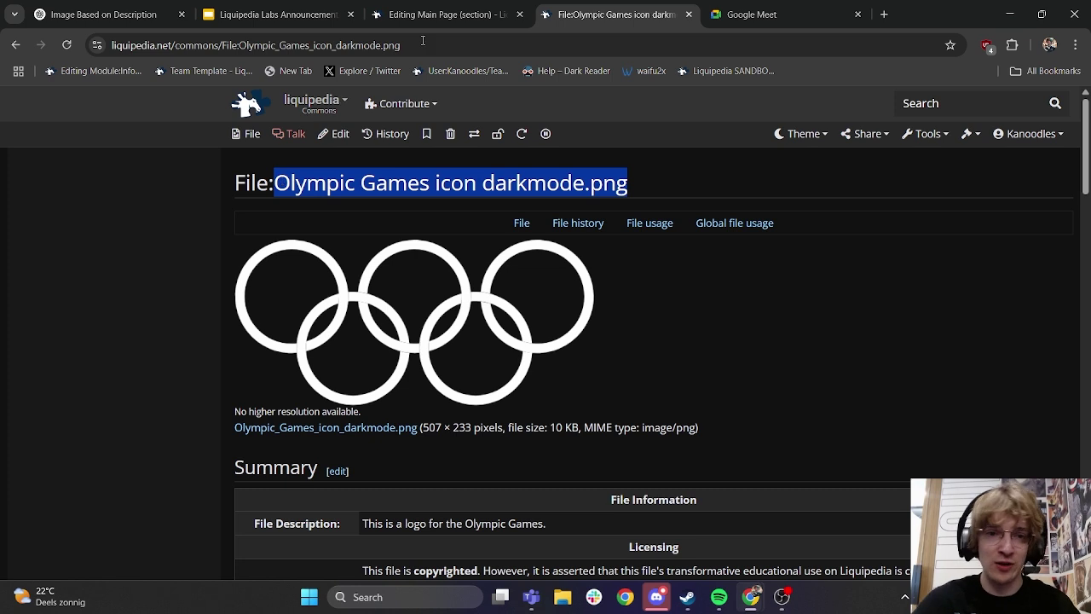
pyautogui.click(480, 10)
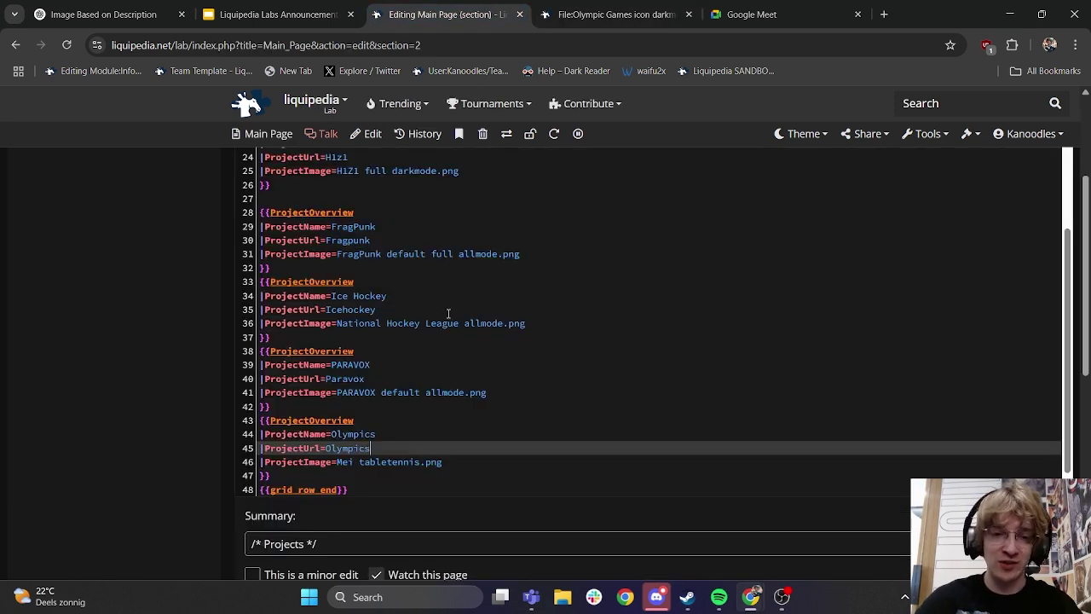
# - Set the Olympics entry's ProjectImage to "Olympic Games icon darkmode.png" and save the Projects section
pyautogui.click(457, 461)
pyautogui.press('BackSpace')
pyautogui.press('BackSpace')
pyautogui.press('BackSpace')
pyautogui.press('BackSpace')
pyautogui.press('BackSpace')
pyautogui.press('BackSpace')
pyautogui.press('BackSpace')
pyautogui.press('BackSpace')
pyautogui.press('BackSpace')
pyautogui.press('BackSpace')
pyautogui.press('BackSpace')
pyautogui.press('BackSpace')
pyautogui.press('BackSpace')
pyautogui.press('BackSpace')
pyautogui.press('BackSpace')
pyautogui.press('BackSpace')
pyautogui.press('BackSpace')
pyautogui.press('BackSpace')
pyautogui.press('BackSpace')
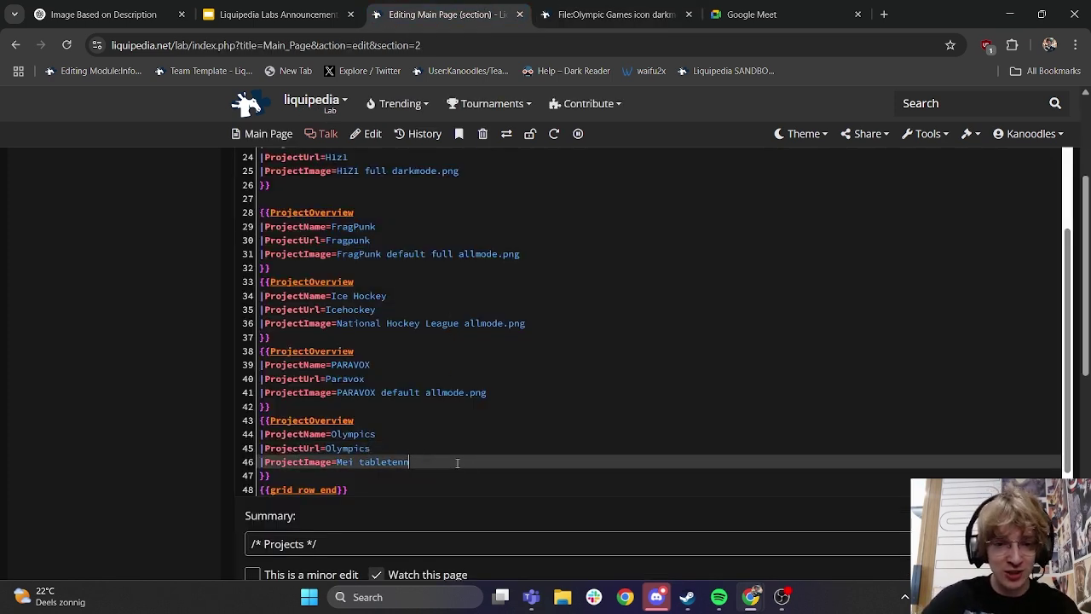
pyautogui.hotkey('ctrl', 'v')
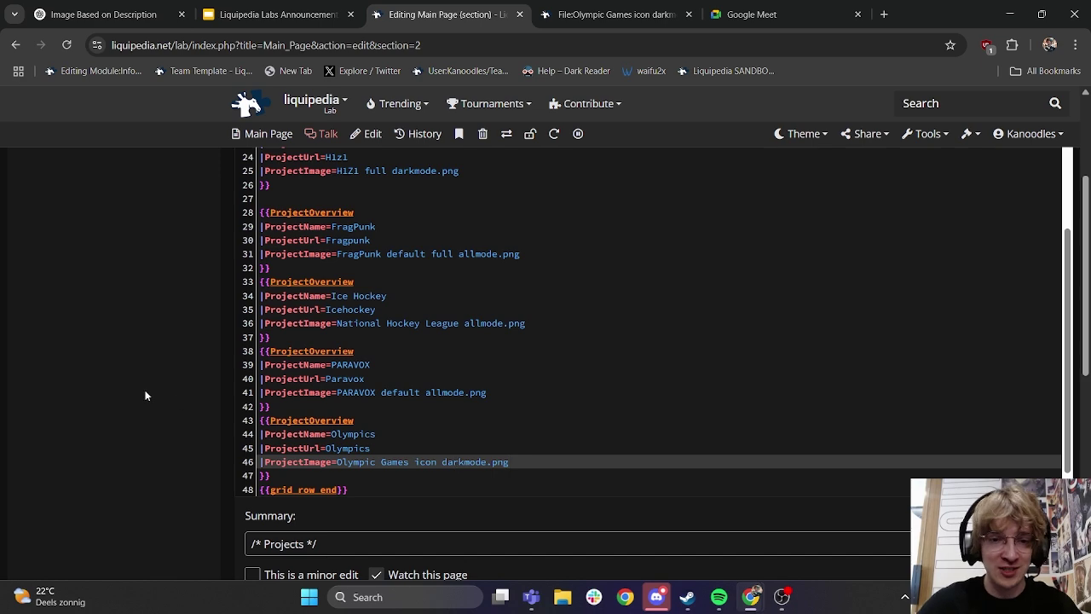
pyautogui.scroll(-4, 145, 394)
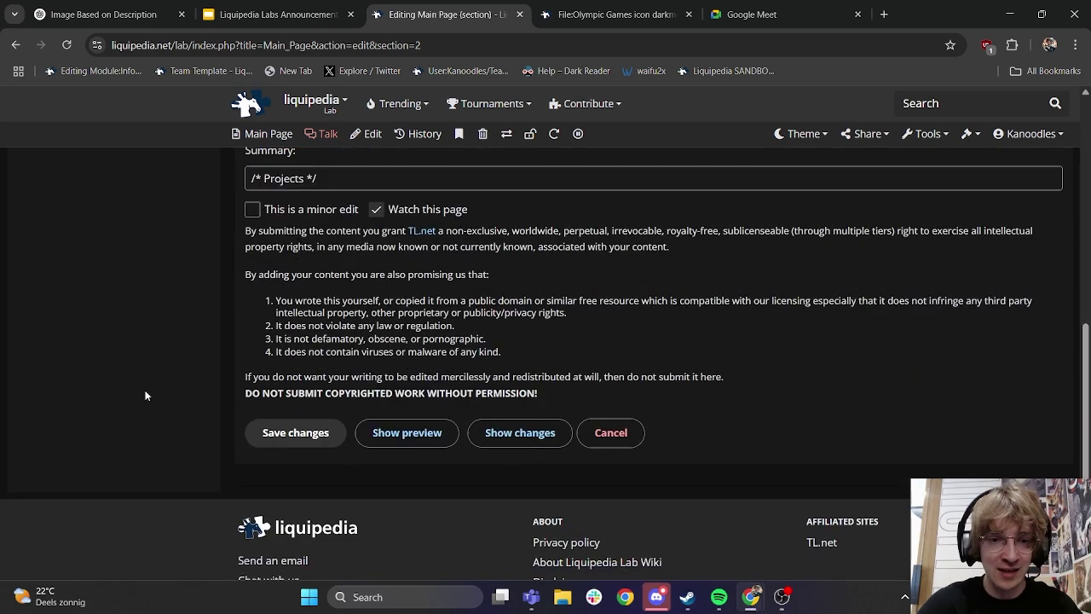
pyautogui.click(289, 432)
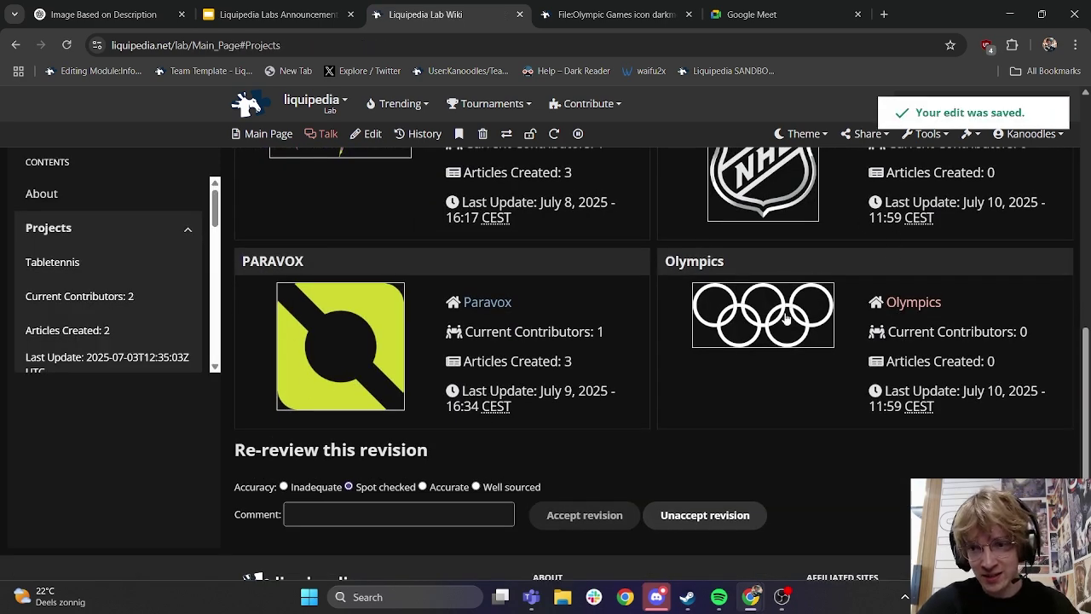
# - Open the Olympics project page link in a new tab and place that tab beside the main page
pyautogui.rightClick(902, 304)
pyautogui.click(973, 318)
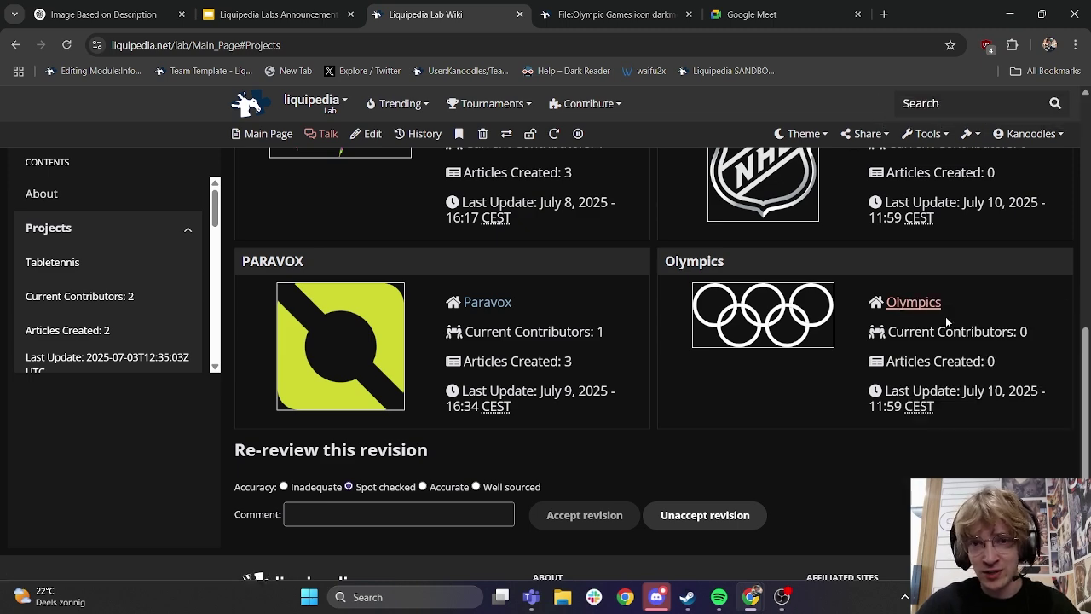
pyautogui.scroll(8, 792, 183)
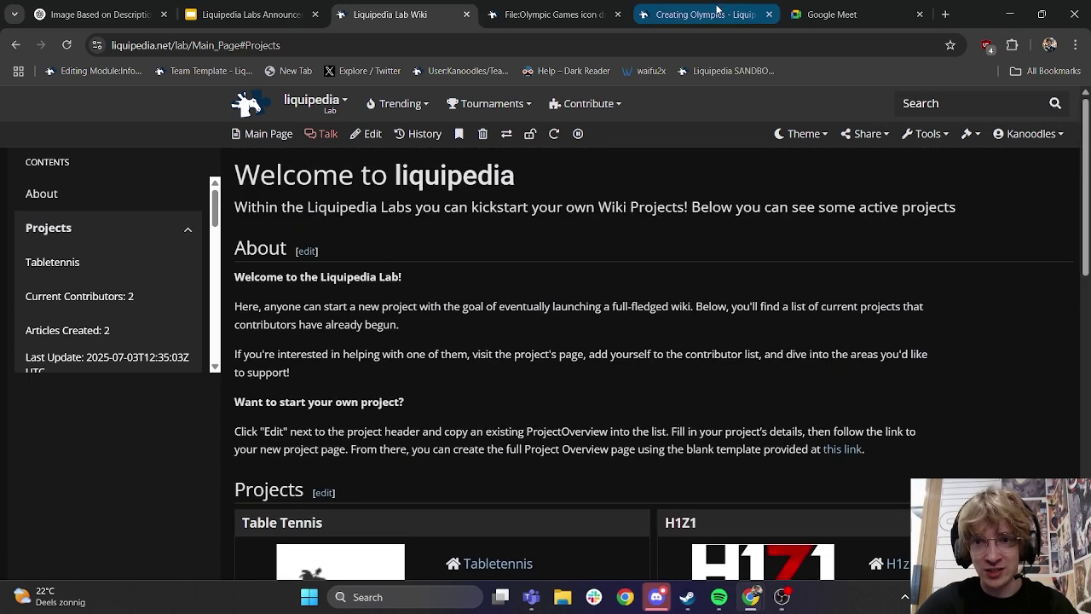
pyautogui.moveTo(707, 14); pyautogui.dragTo(554, 15)
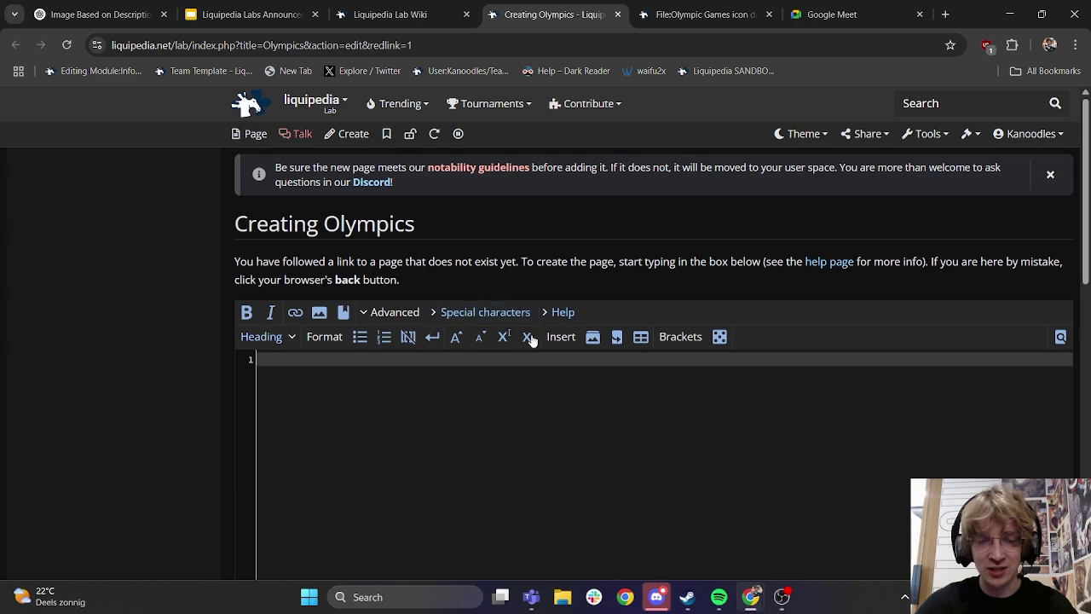
# - Open the blank project page template linked from the main page's About section and copy its full code
pyautogui.click(421, 8)
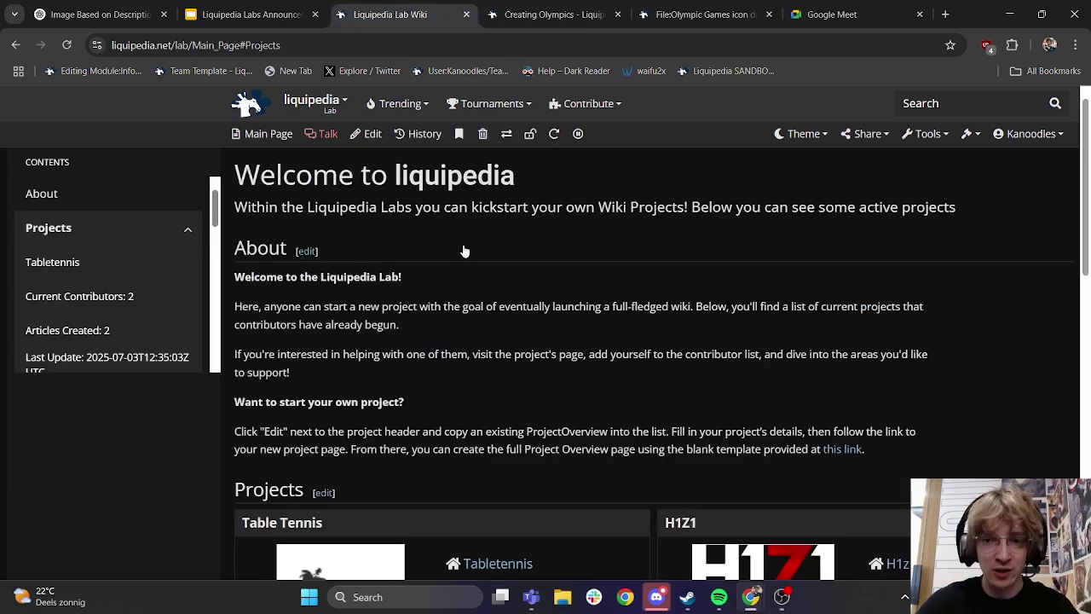
pyautogui.click(840, 450)
pyautogui.scroll(-3, 839, 461)
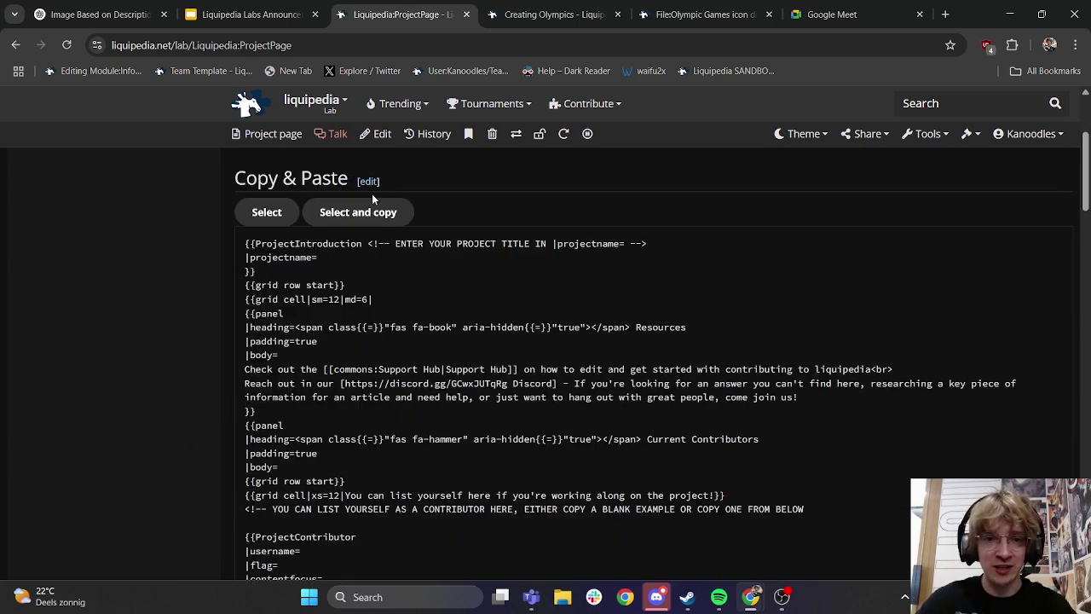
pyautogui.click(358, 213)
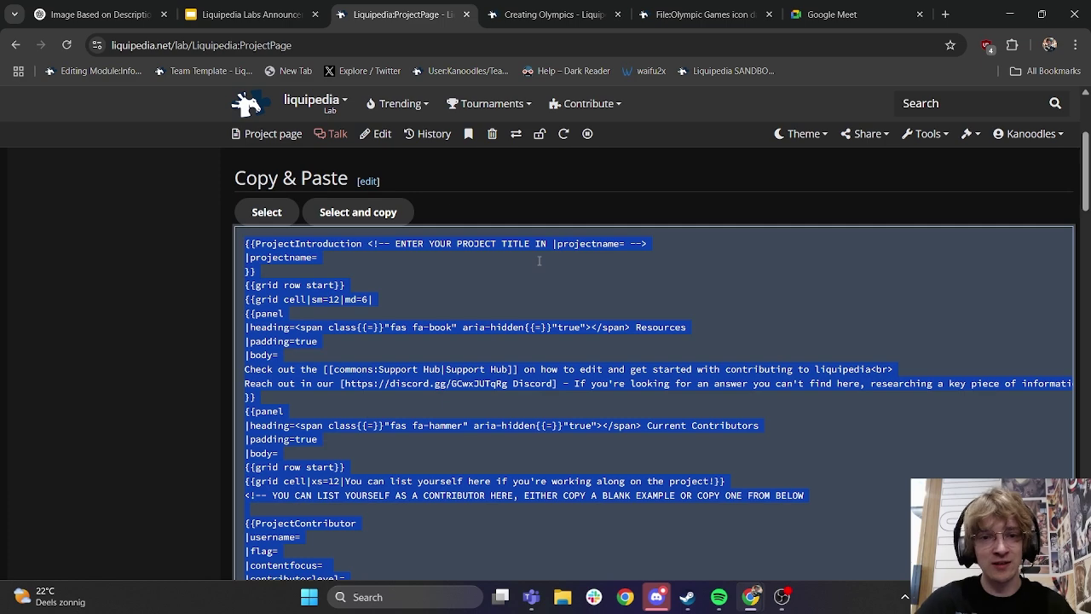
# - Paste the copied project template into the new Olympics page and show a preview
pyautogui.click(554, 15)
pyautogui.rightClick(468, 427)
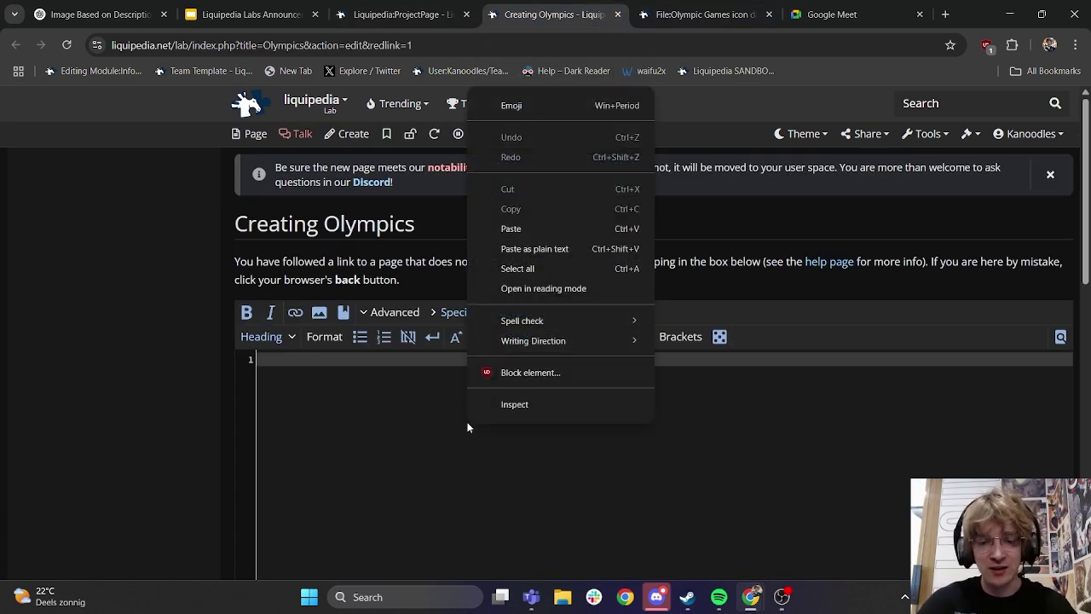
pyautogui.click(492, 230)
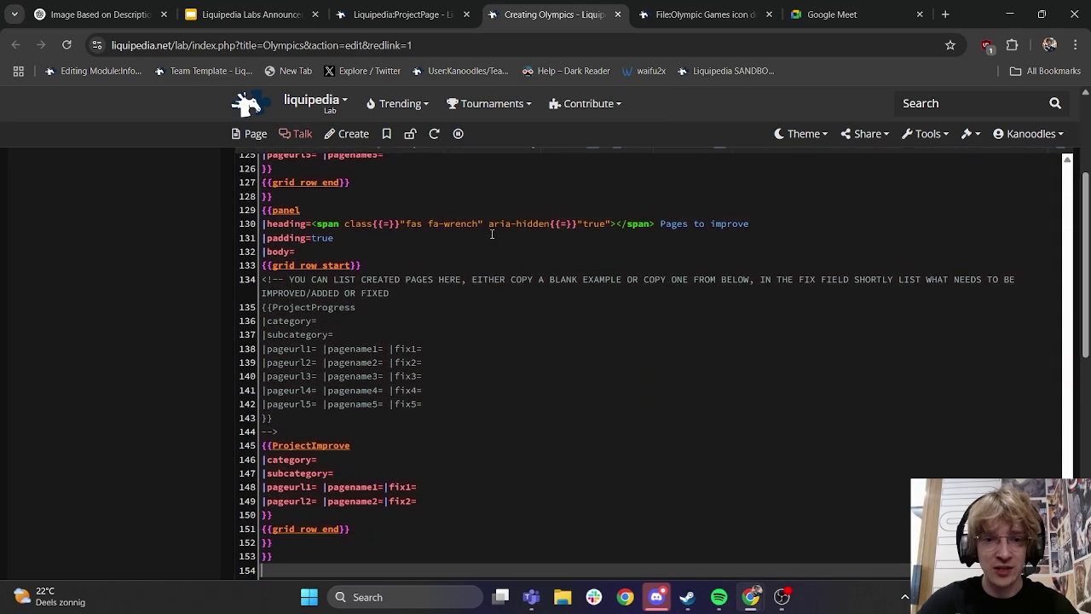
pyautogui.scroll(-10, 158, 425)
pyautogui.click(390, 475)
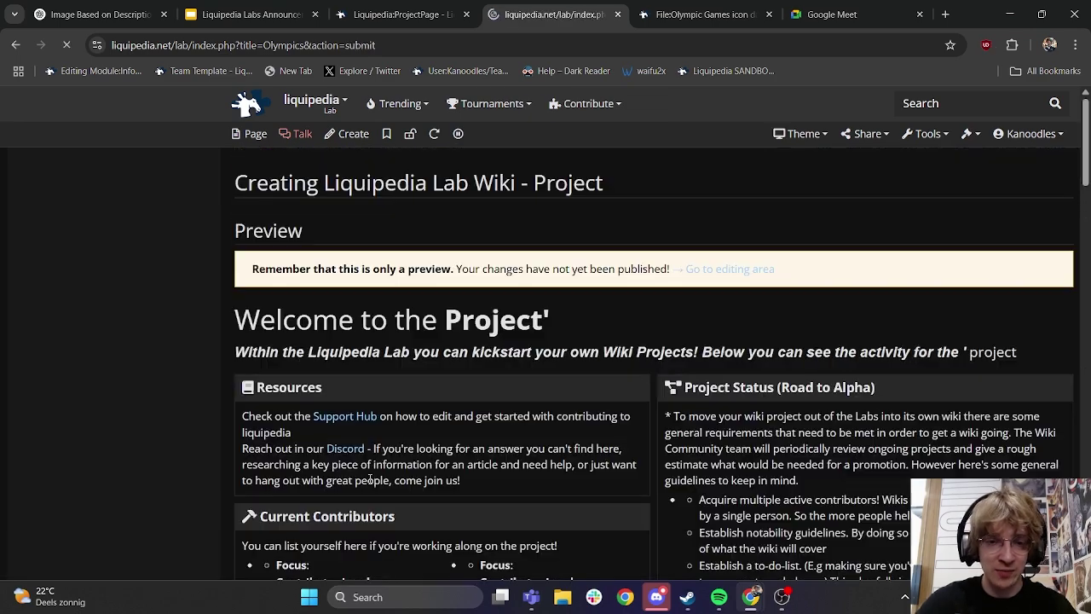
# - Examine the previewed Olympics project page and the ProjectIntroduction code with its projectname parameter
pyautogui.scroll(-3, 368, 483)
pyautogui.scroll(-3, 368, 484)
pyautogui.scroll(5, 127, 300)
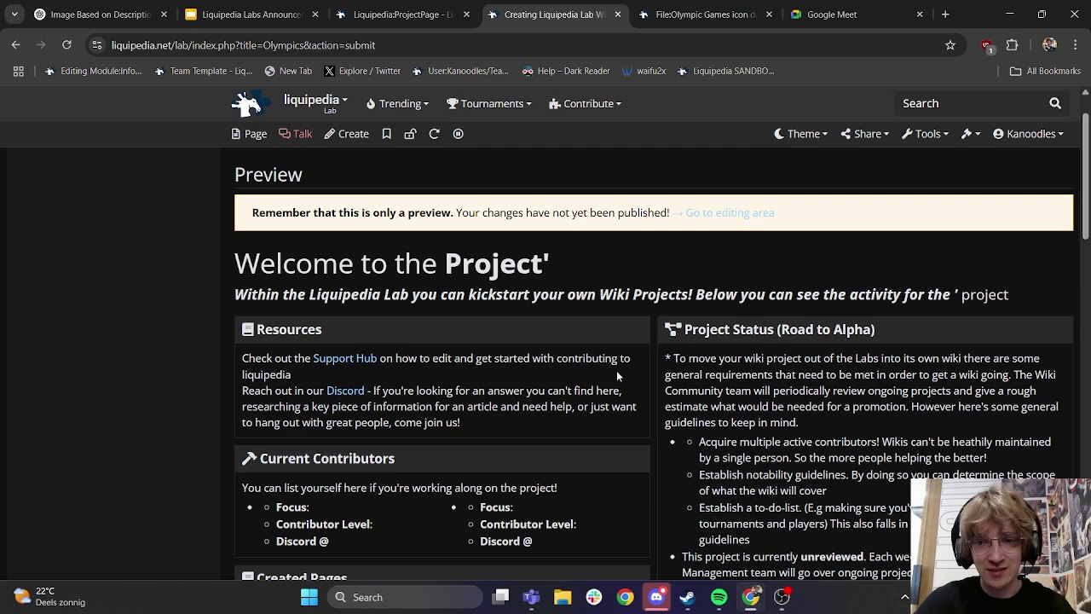
pyautogui.scroll(-2, 618, 376)
pyautogui.scroll(-6, 489, 273)
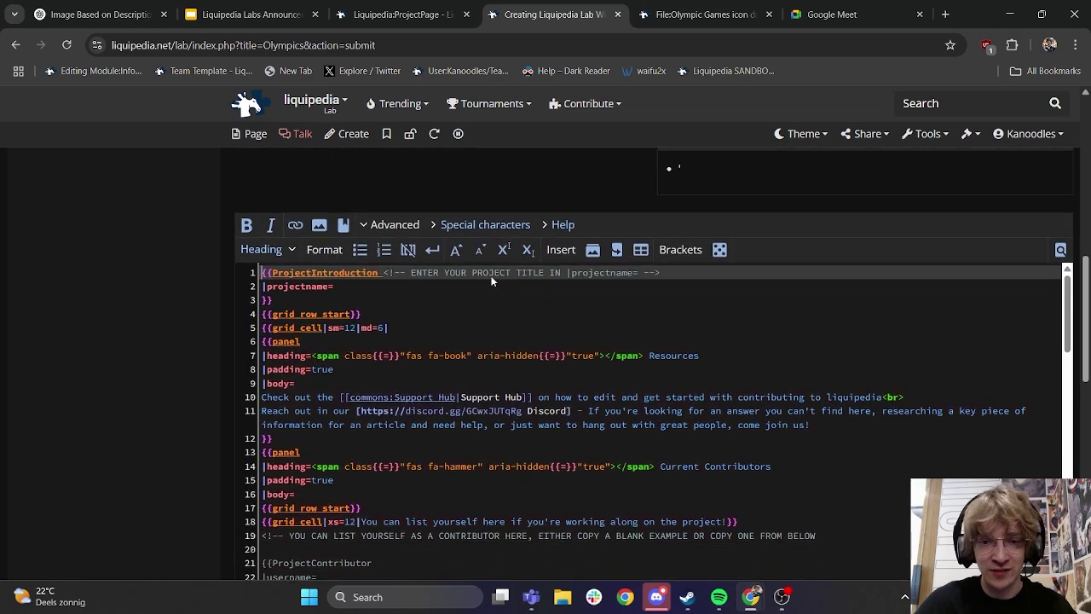
pyautogui.scroll(2, 484, 256)
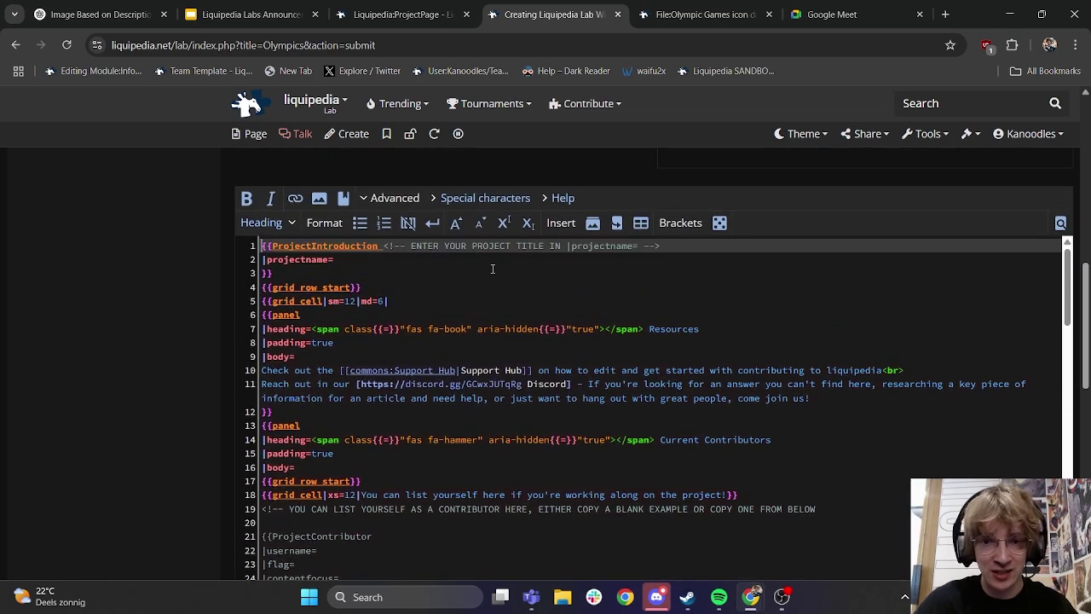
pyautogui.click(393, 265)
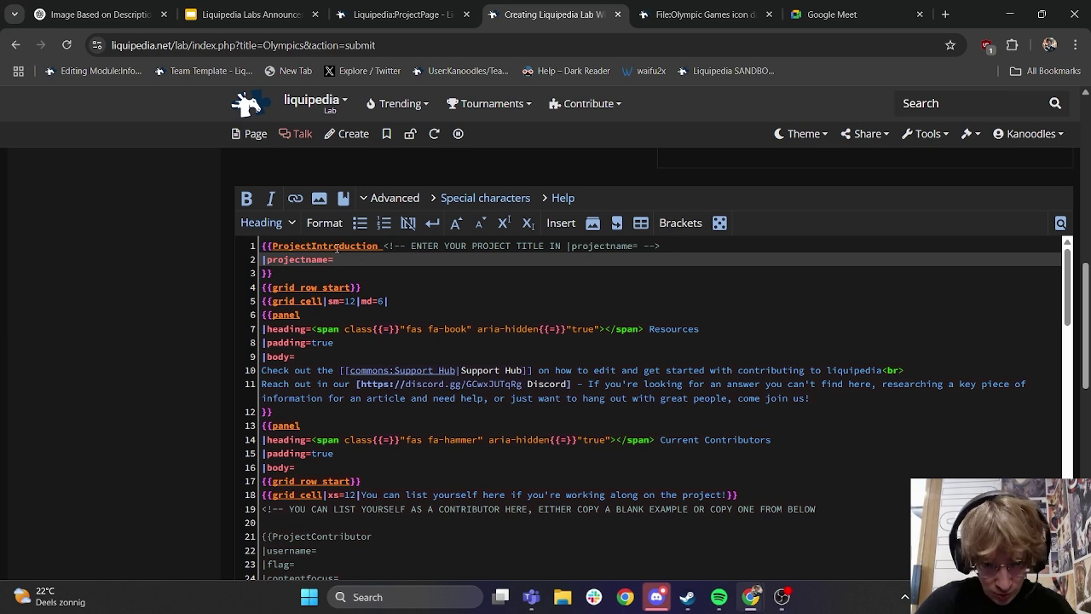
pyautogui.click(336, 246)
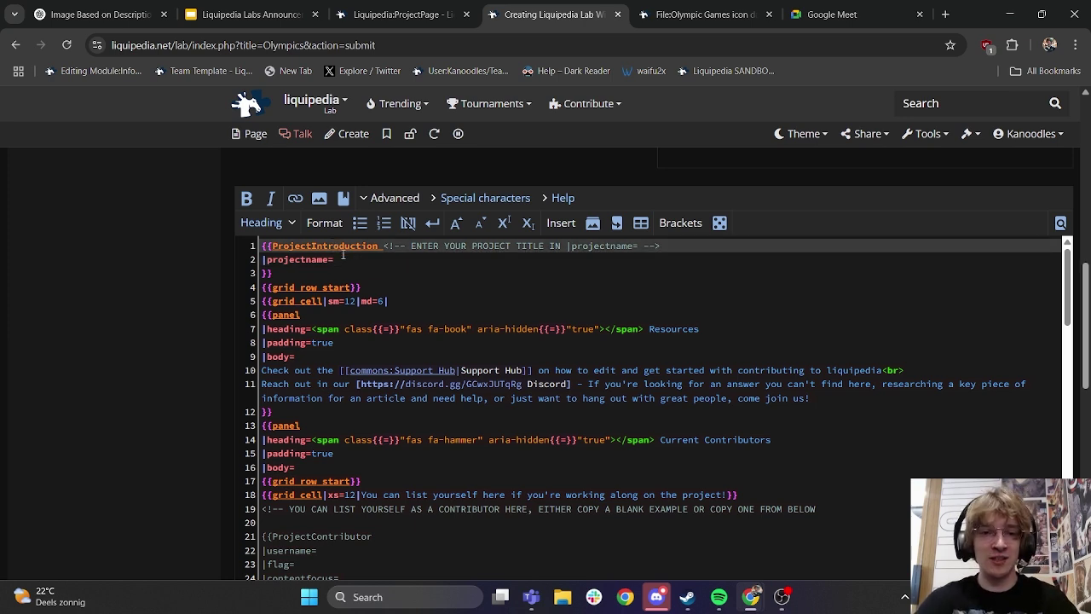
# - Set the projectname parameter of the ProjectIntroduction template to Olympics
pyautogui.click(349, 261)
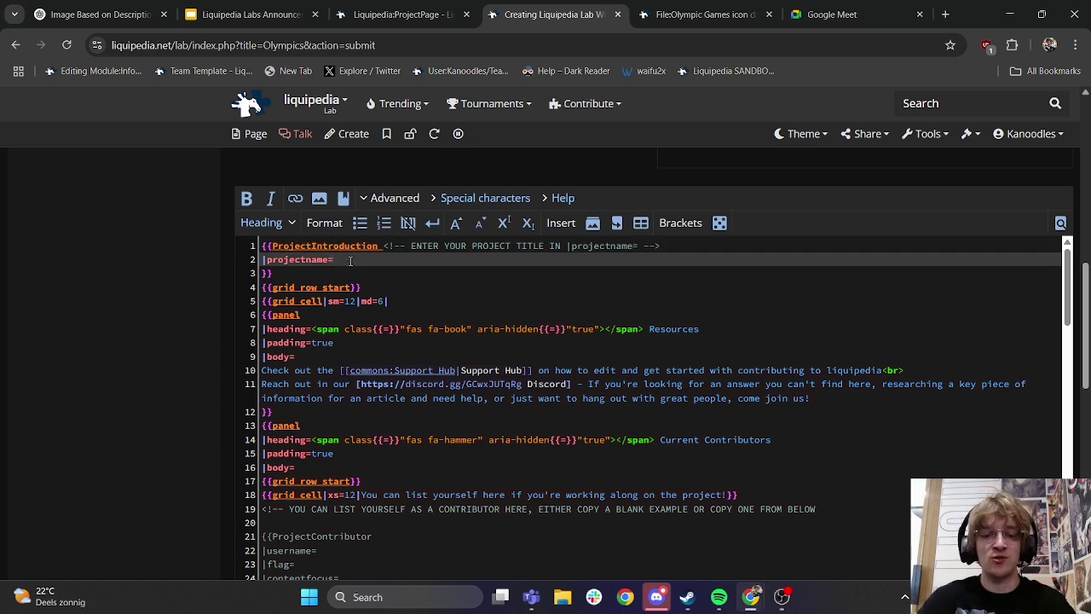
pyautogui.write('Olympics')
pyautogui.press('BackSpace')
pyautogui.press('BackSpace')
pyautogui.press('BackSpace')
pyautogui.press('BackSpace')
pyautogui.press('BackSpace')
pyautogui.press('BackSpace')
pyautogui.press('BackSpace')
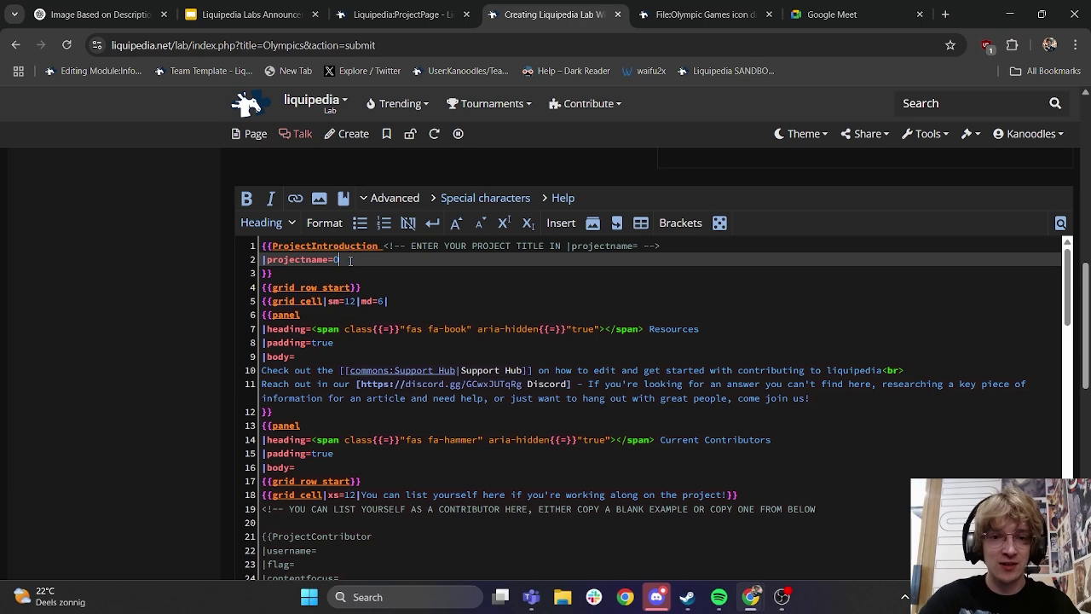
pyautogui.write('lympics')
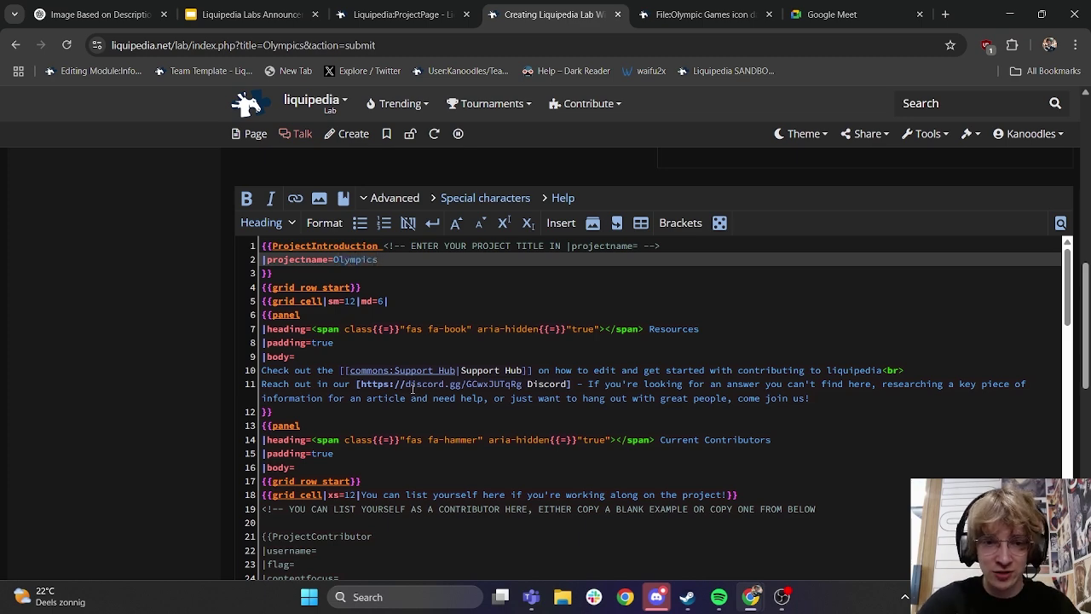
# - Fill in the contributor's username and set the flag to nl in the first ProjectContributor block below the commented-out example
pyautogui.scroll(-1, 412, 388)
pyautogui.scroll(-3, 413, 389)
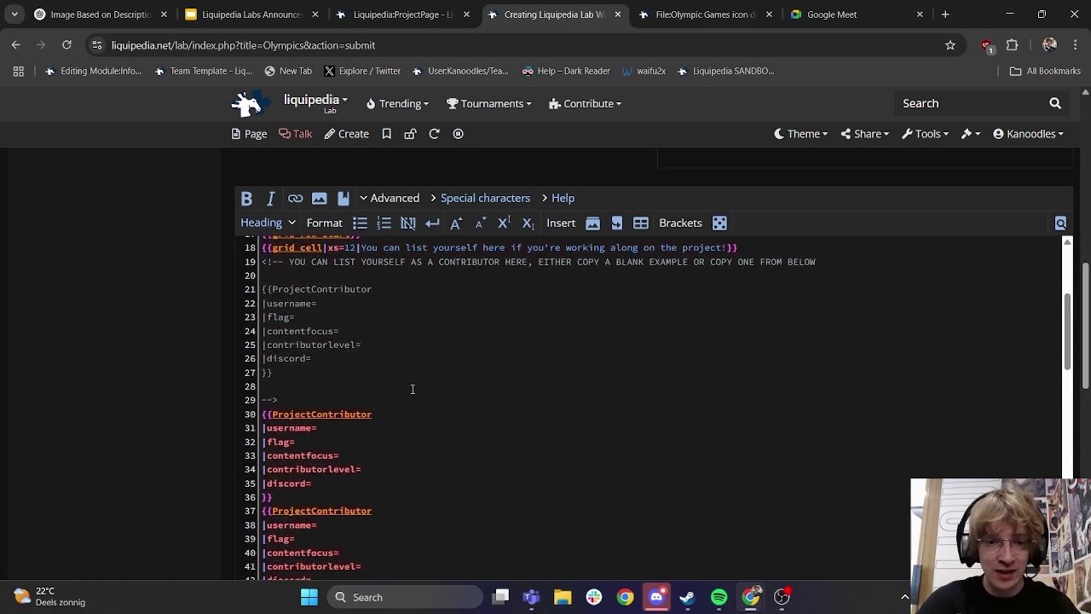
pyautogui.scroll(-1, 412, 389)
pyautogui.click(361, 461)
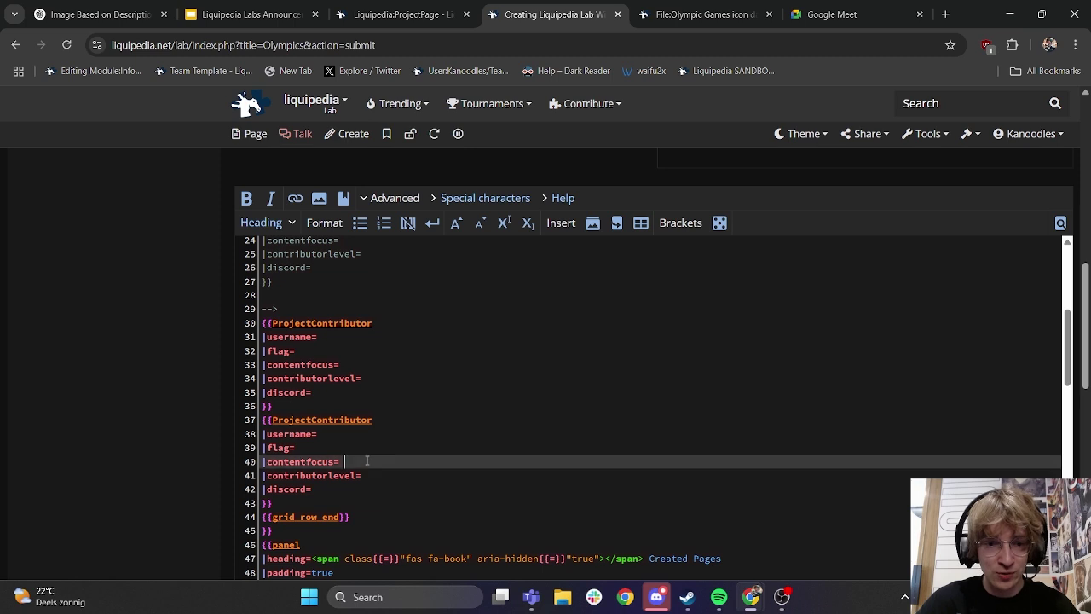
pyautogui.click(383, 341)
pyautogui.scroll(2, 383, 341)
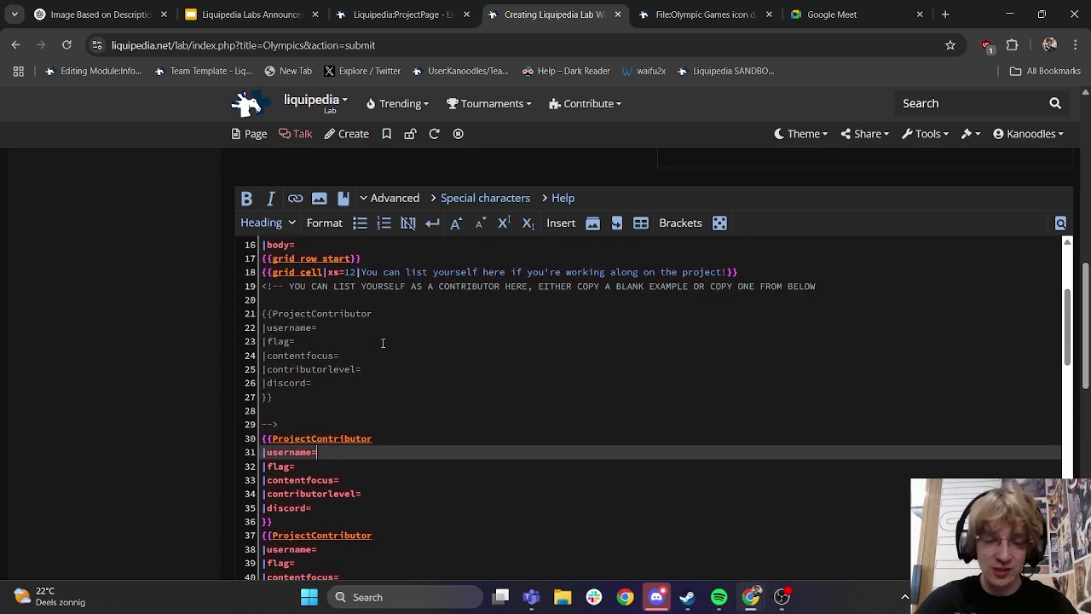
pyautogui.moveTo(302, 397); pyautogui.dragTo(229, 318)
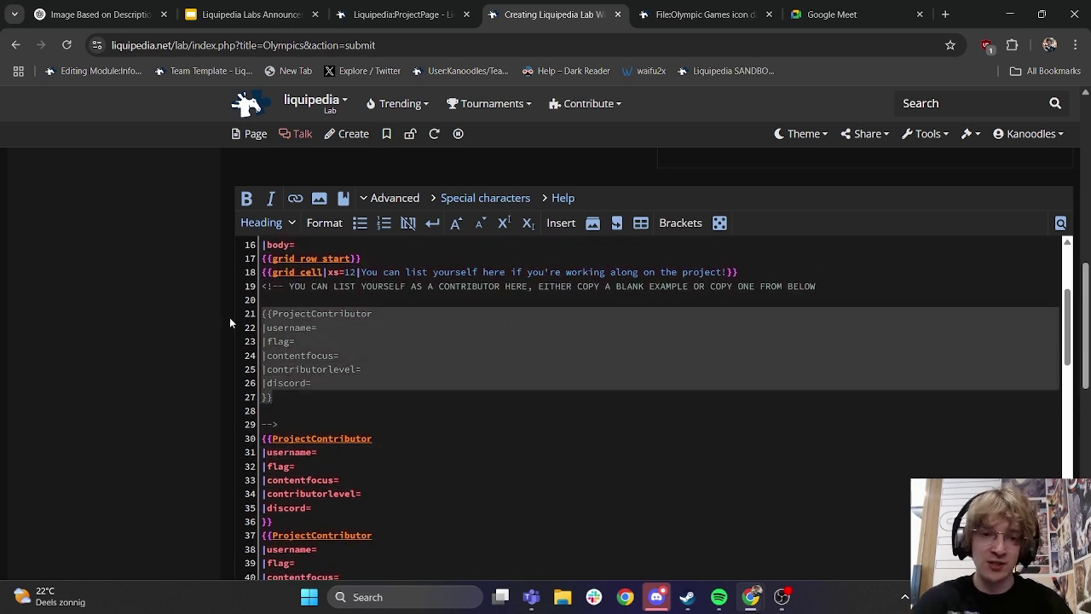
pyautogui.scroll(-2, 341, 358)
pyautogui.click(347, 364)
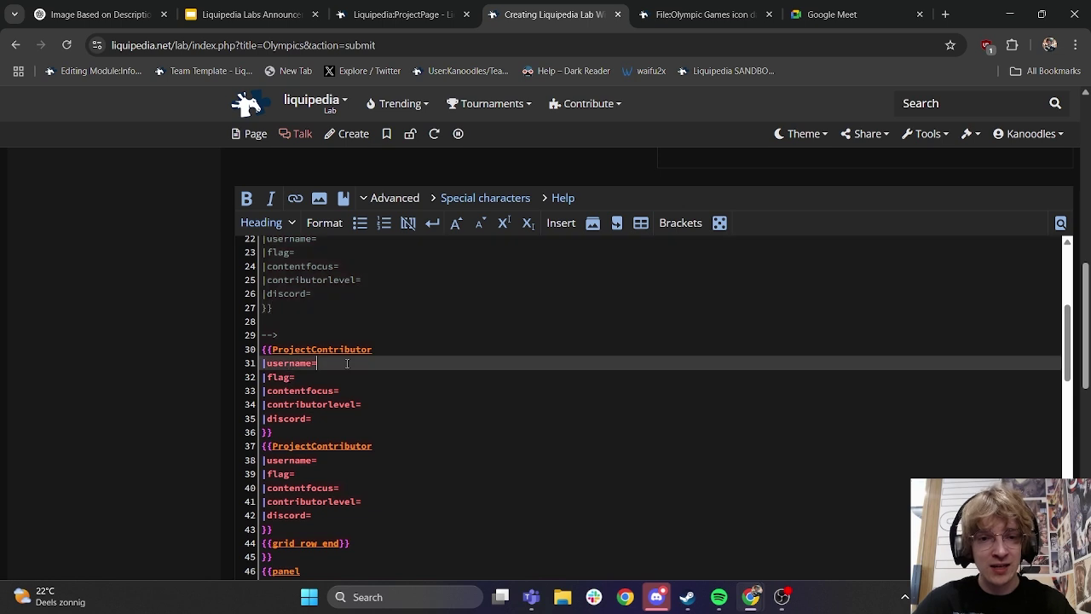
pyautogui.write('Kanoodles')
pyautogui.press('Down')
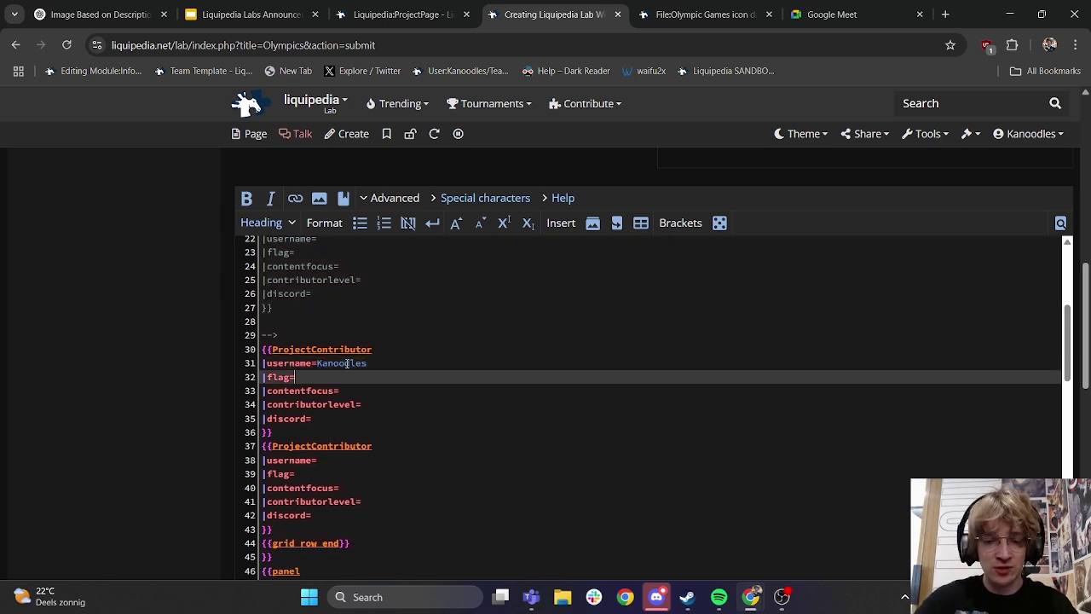
pyautogui.write('nl')
# - Set the contentfocus of the first active ProjectContributor entry to Football
pyautogui.press('Down')
pyautogui.press('Down')
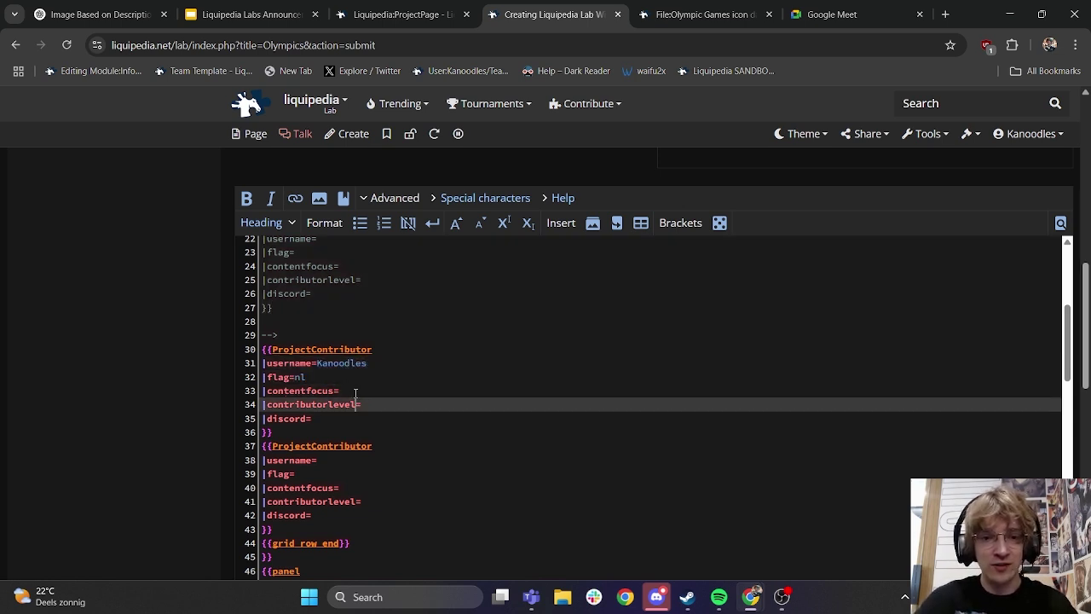
pyautogui.press('Up')
pyautogui.press('Up')
pyautogui.click(351, 391)
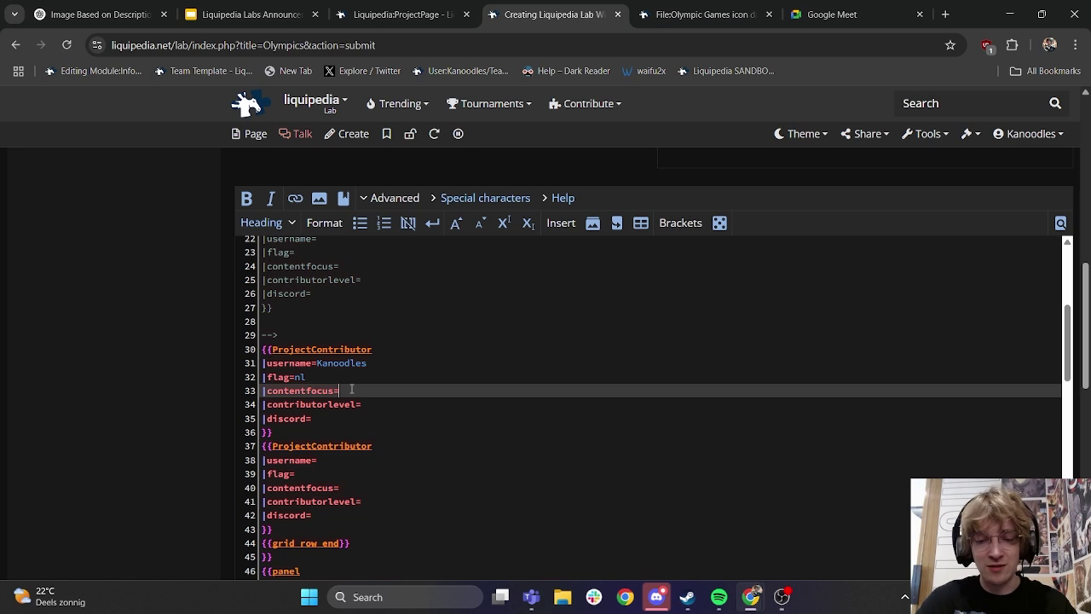
pyautogui.write('Football')
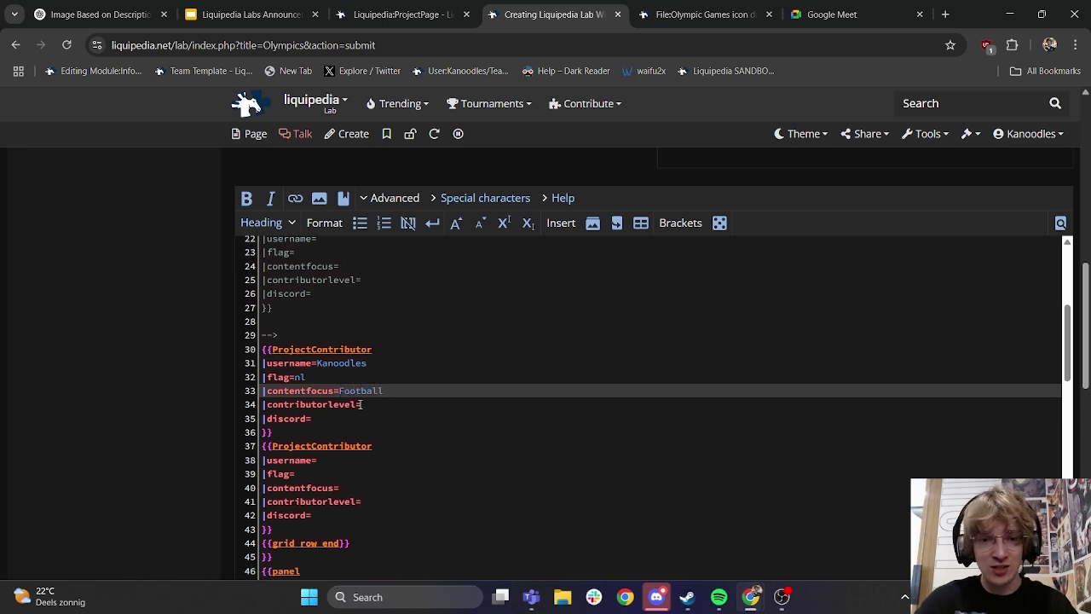
# - Set the same contributor's contributorlevel to Editor and fill in their Discord username
pyautogui.click(361, 404)
pyautogui.write('Employee')
pyautogui.press('Down')
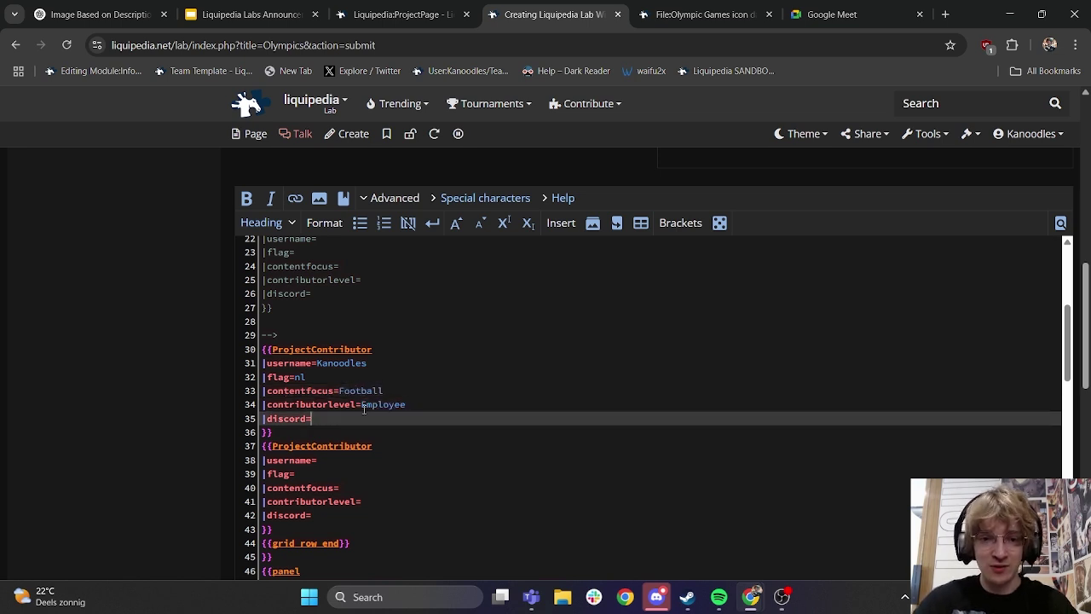
pyautogui.click(363, 405)
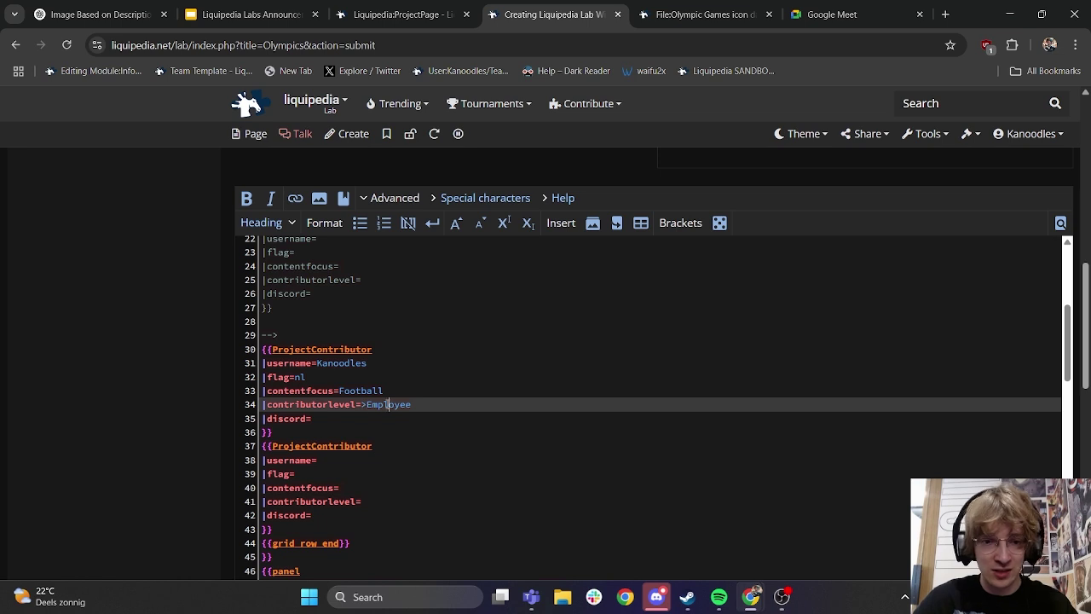
pyautogui.doubleClick(389, 404)
pyautogui.press('BackSpace')
pyautogui.press('BackSpace')
pyautogui.write('Editor')
pyautogui.press('Down')
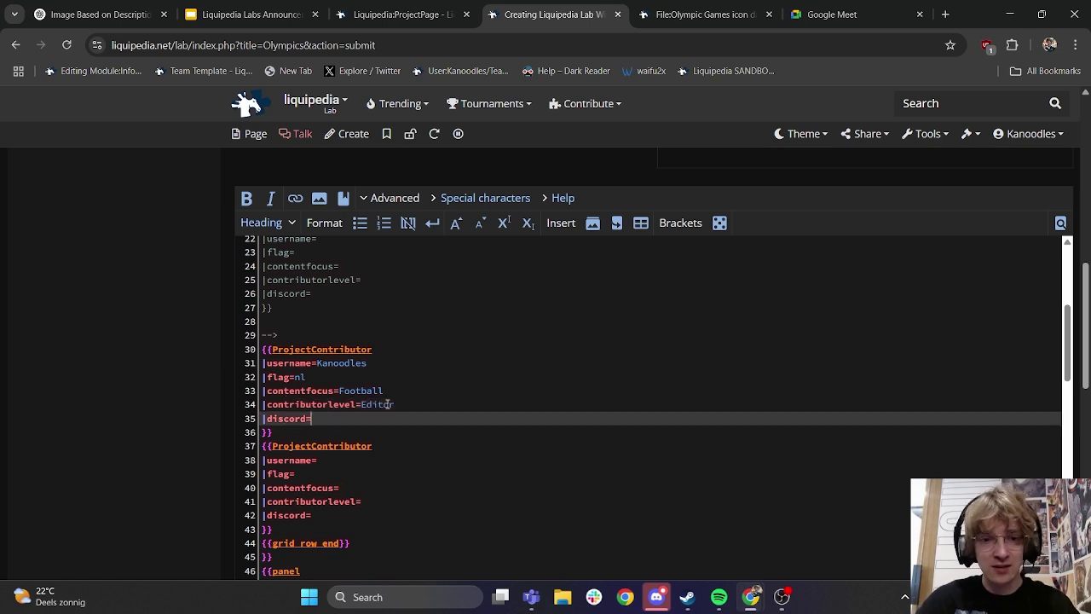
pyautogui.write('Kanopedia')
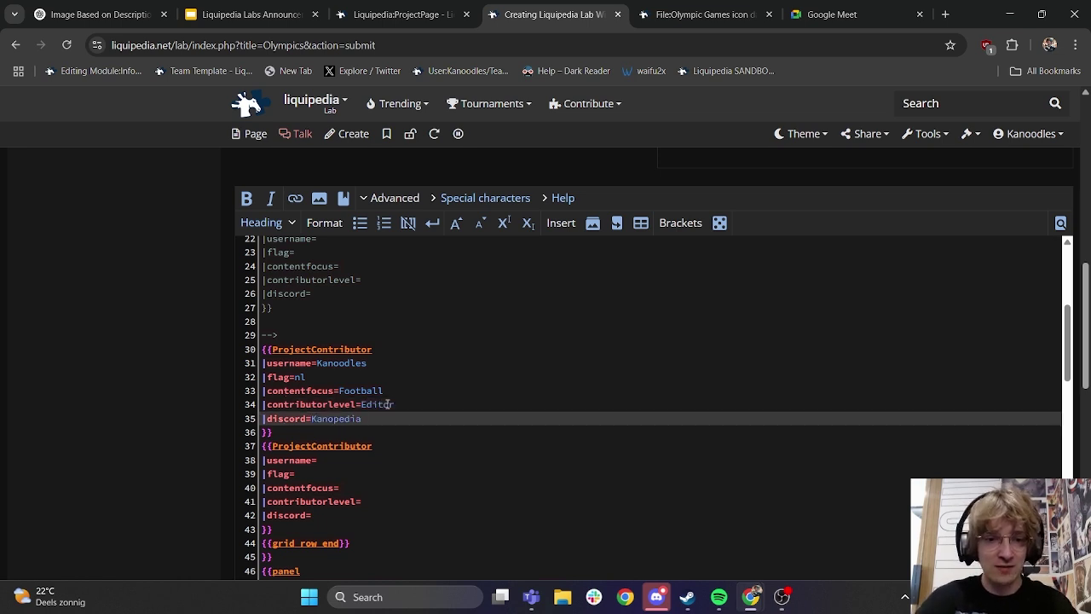
# - In the ProjectProgress block at line 109, set pageurl1 to Olympics/1998/Football and pagename1 to 1998 Football Olympics
pyautogui.scroll(-6, 390, 404)
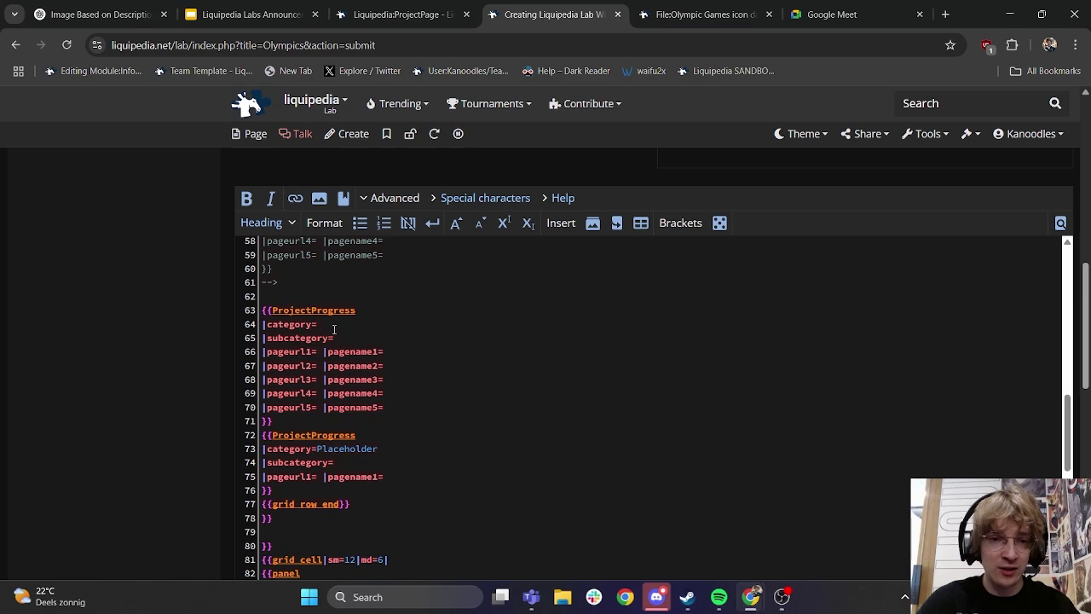
pyautogui.scroll(-10, 334, 329)
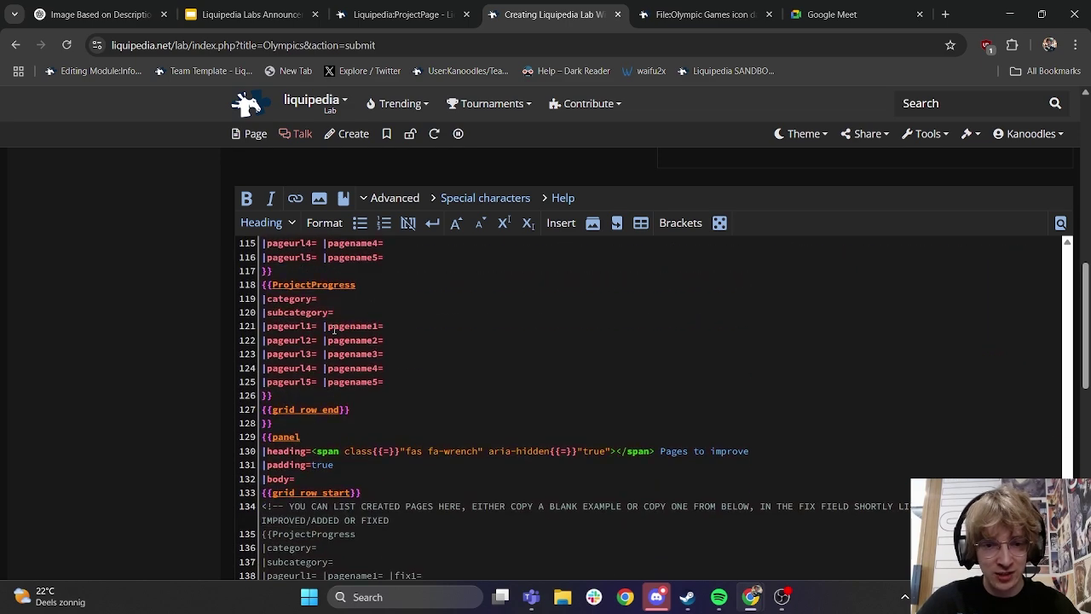
pyautogui.scroll(2, 334, 329)
pyautogui.click(319, 288)
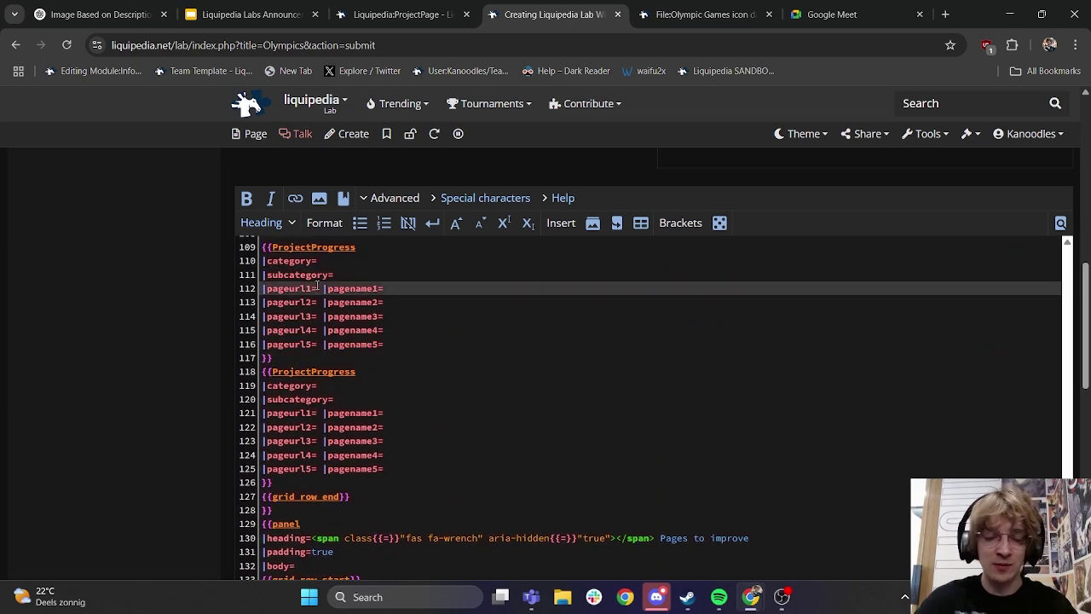
pyautogui.write('Olympics/')
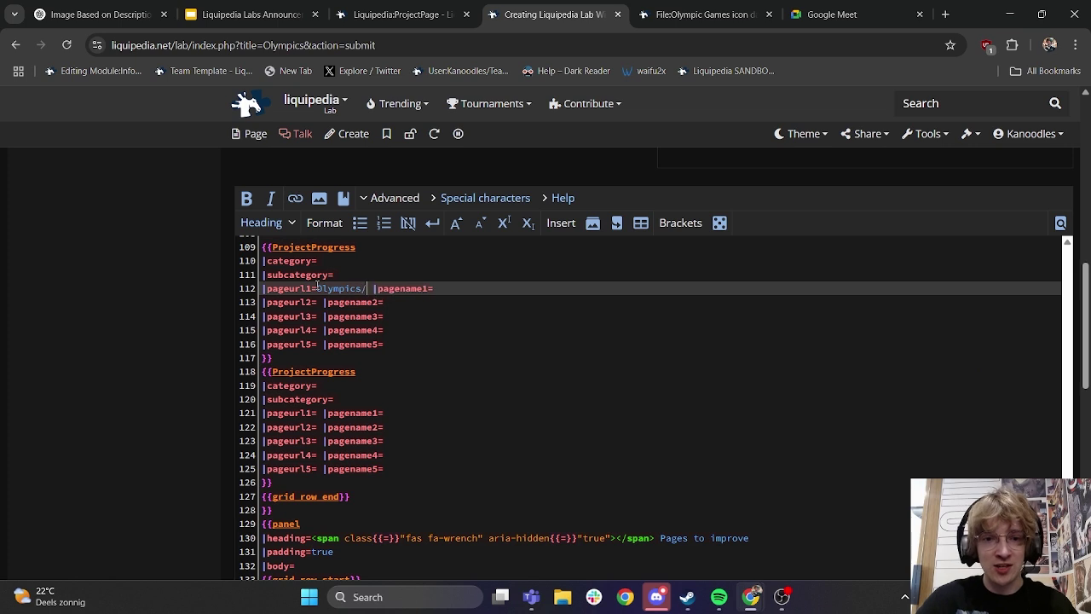
pyautogui.write('1998')
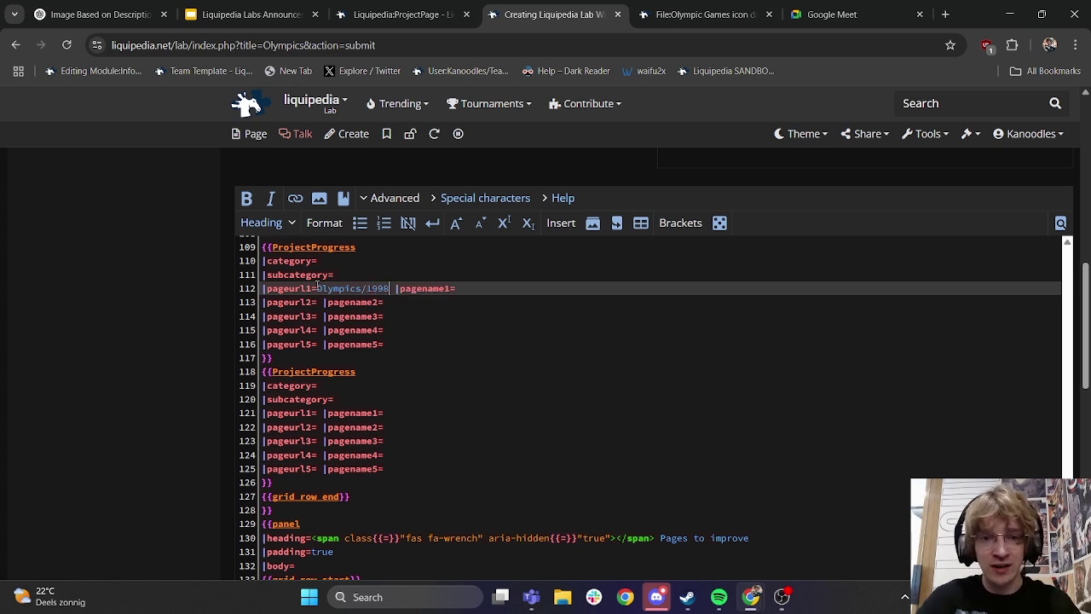
pyautogui.write('/')
pyautogui.write('Football')
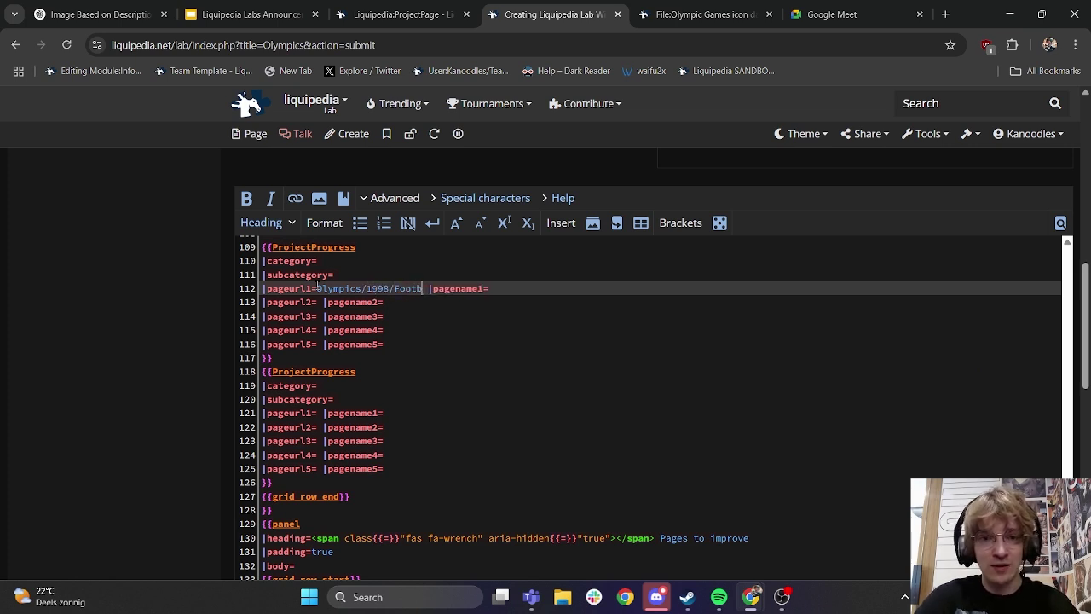
pyautogui.click(533, 289)
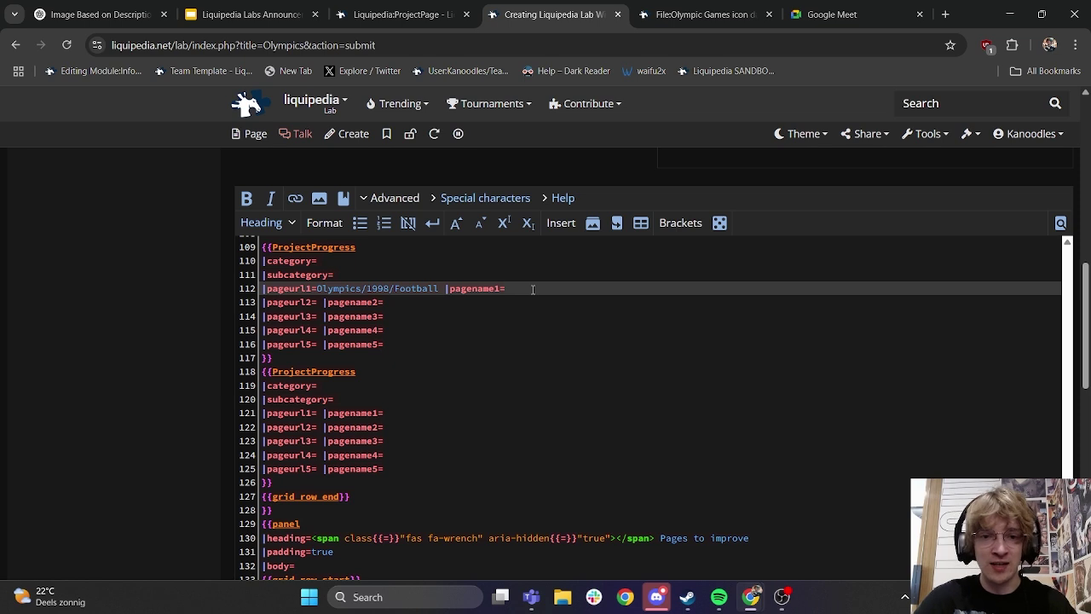
pyautogui.write('1998')
pyautogui.write(' Foot')
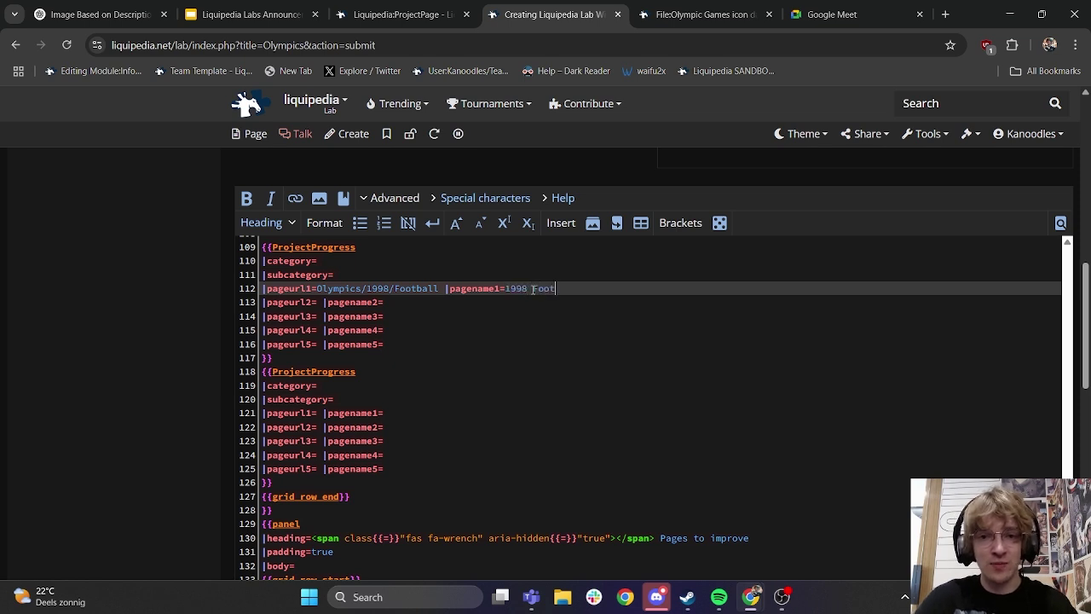
pyautogui.write('ball Olympics')
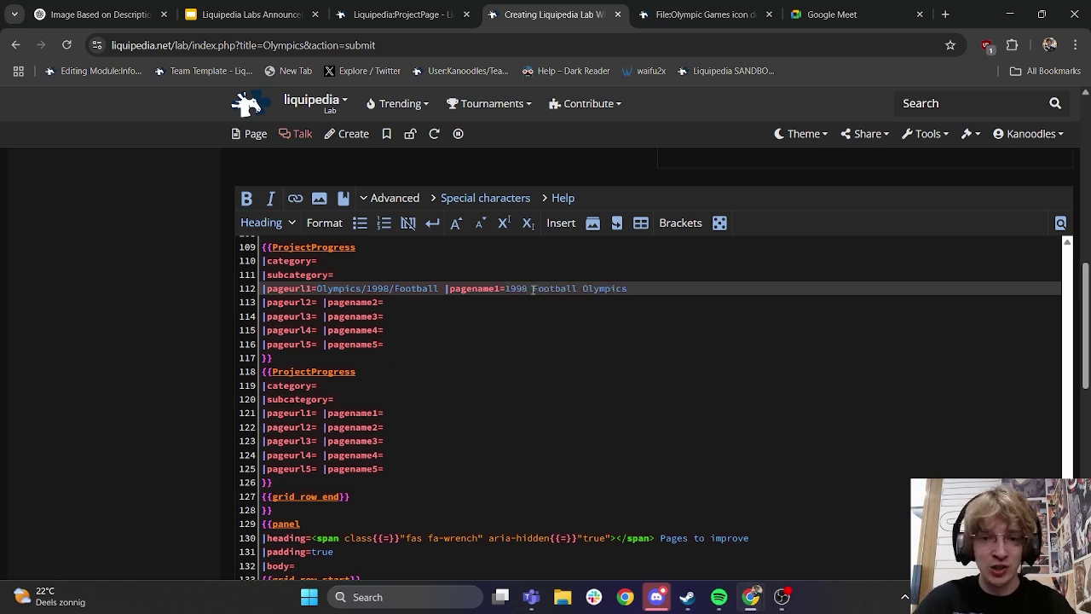
# - Set pageurl1 of the ProjectImprove block under Pages to improve to Olympics/1997/Tabletennis
pyautogui.scroll(3, 533, 290)
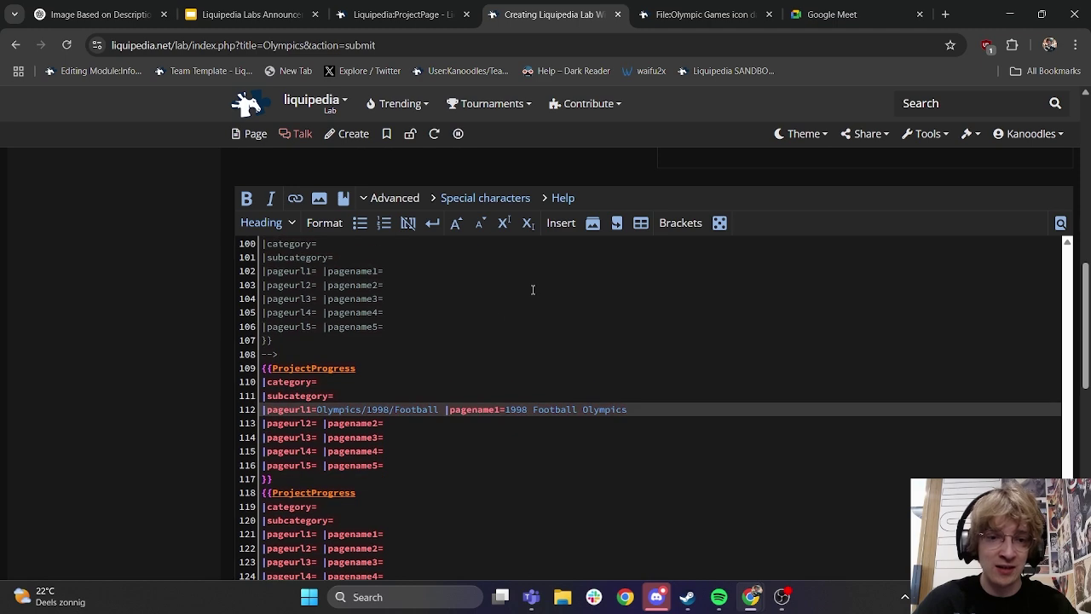
pyautogui.scroll(-6, 368, 385)
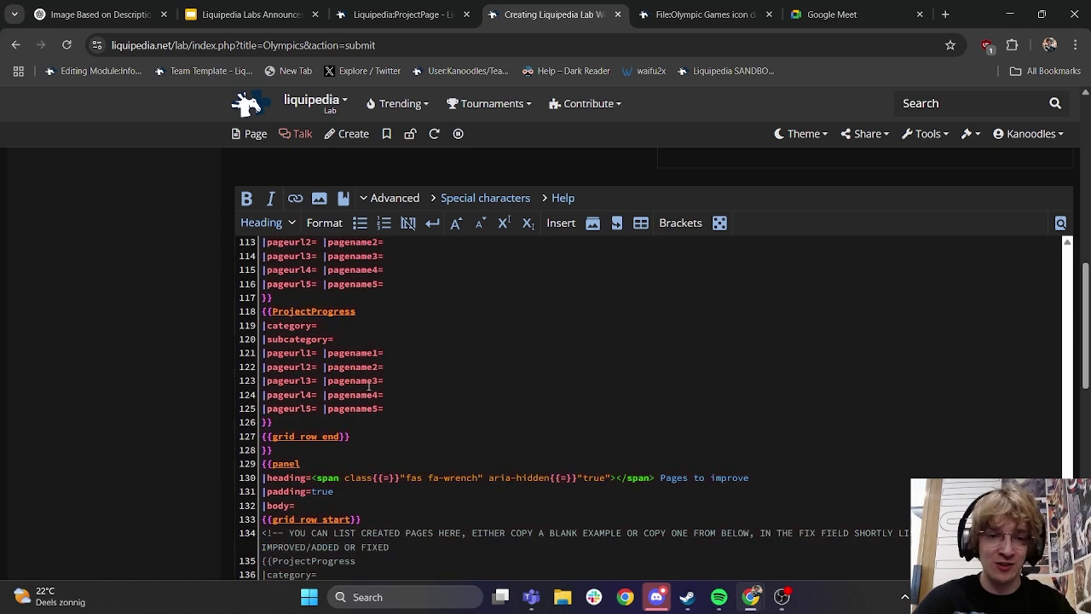
pyautogui.scroll(-8, 368, 385)
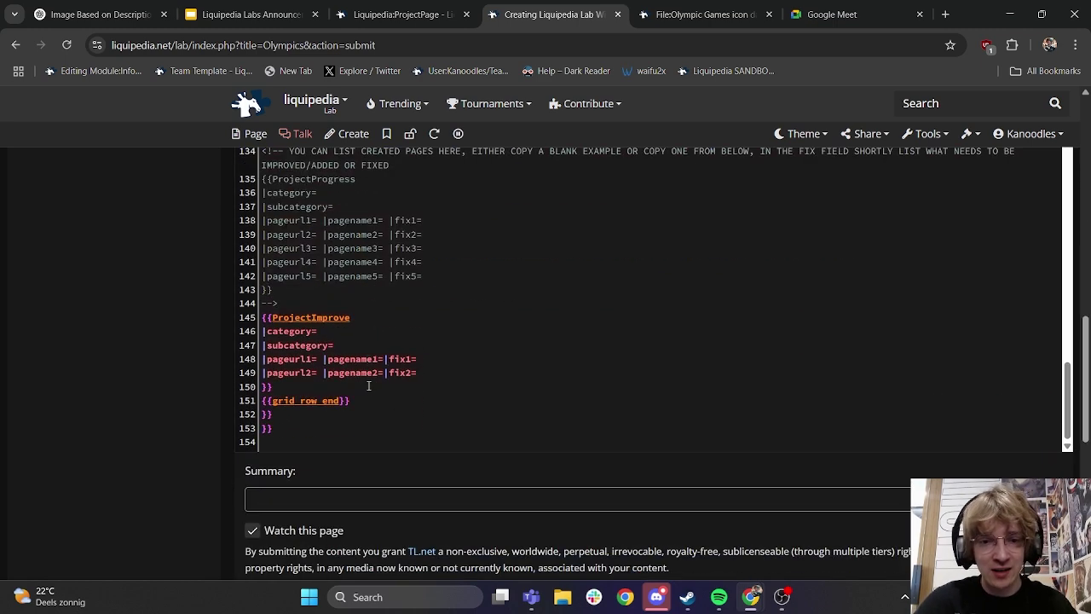
pyautogui.click(461, 361)
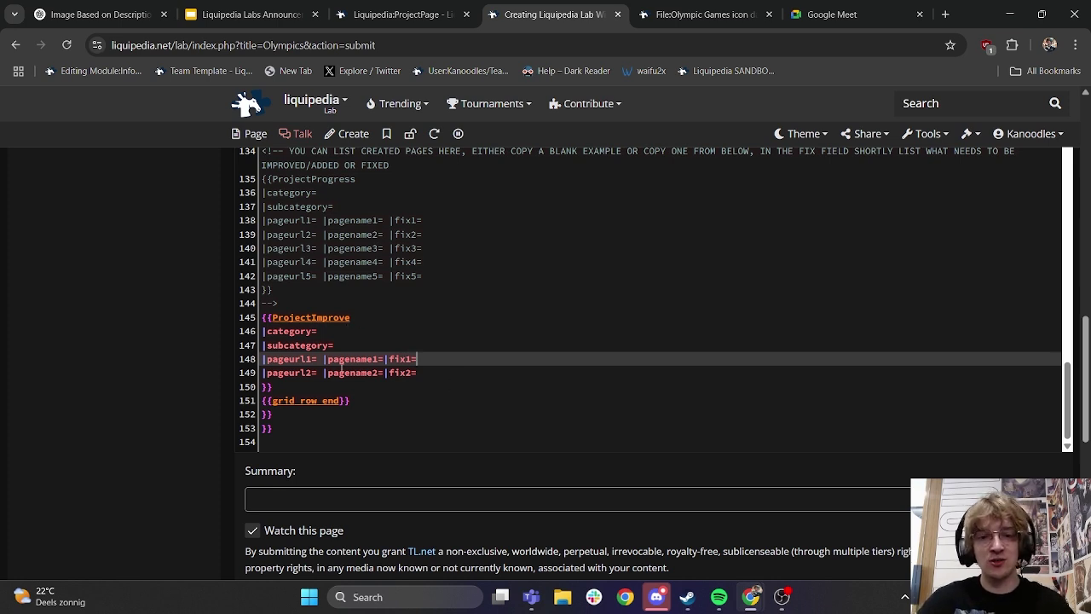
pyautogui.click(324, 360)
pyautogui.press('BackSpace')
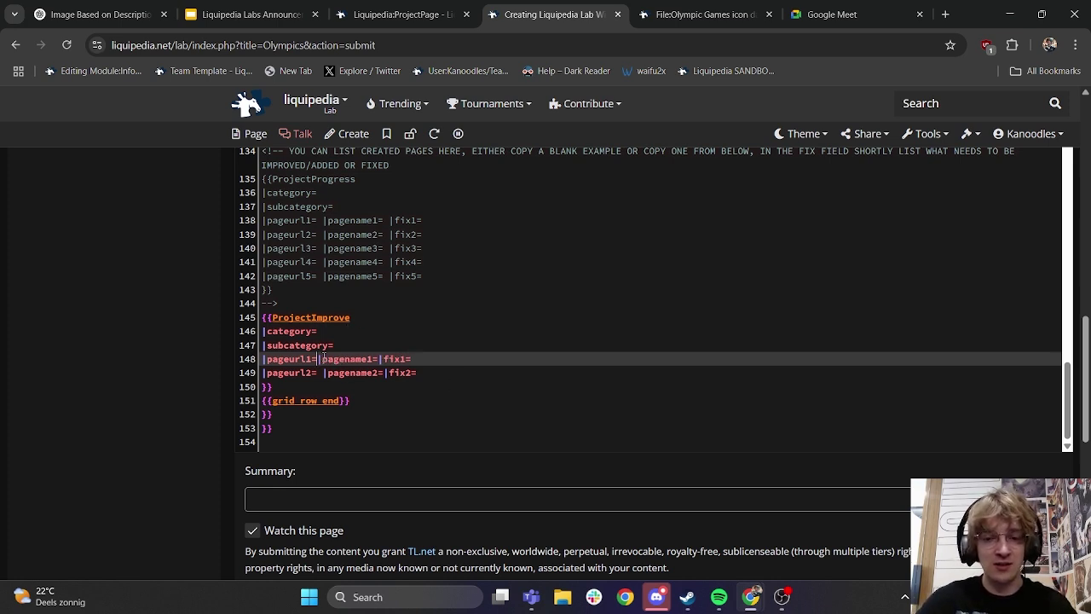
pyautogui.write('Olympics/')
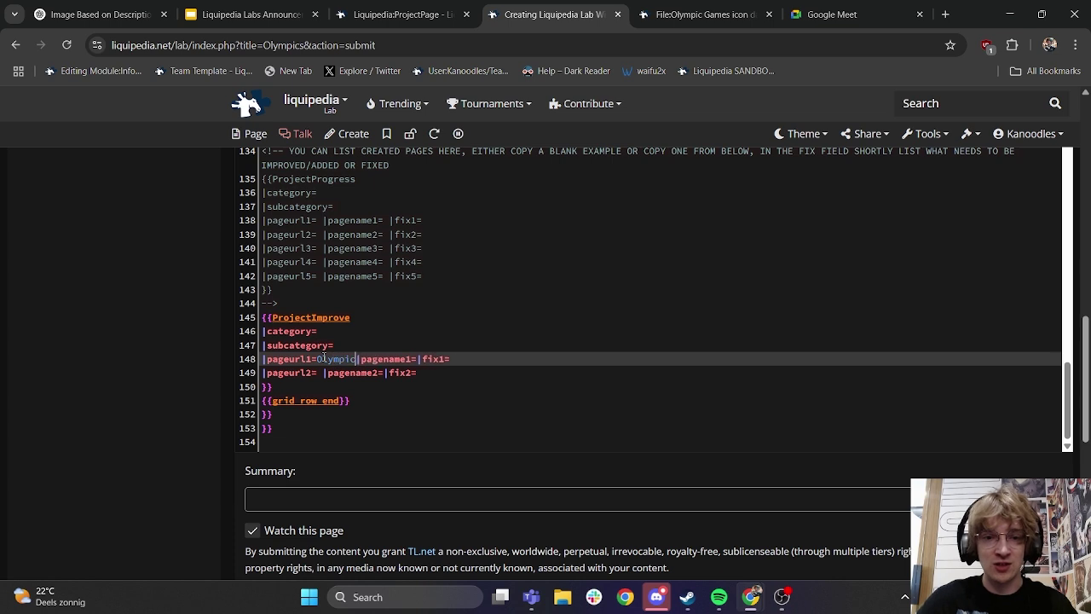
pyautogui.write('1997/Table')
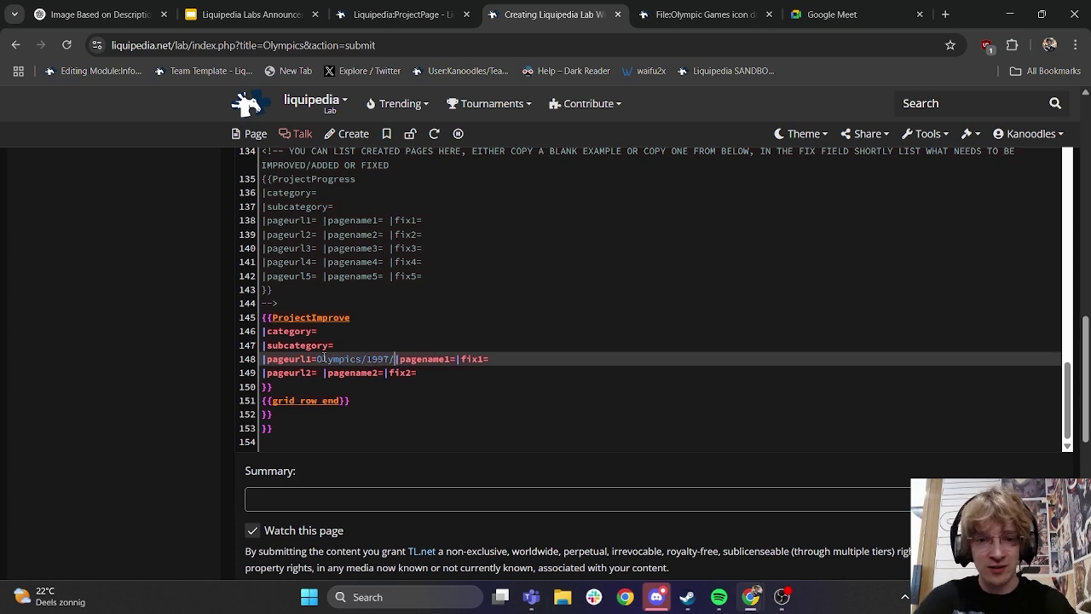
pyautogui.write('tennis')
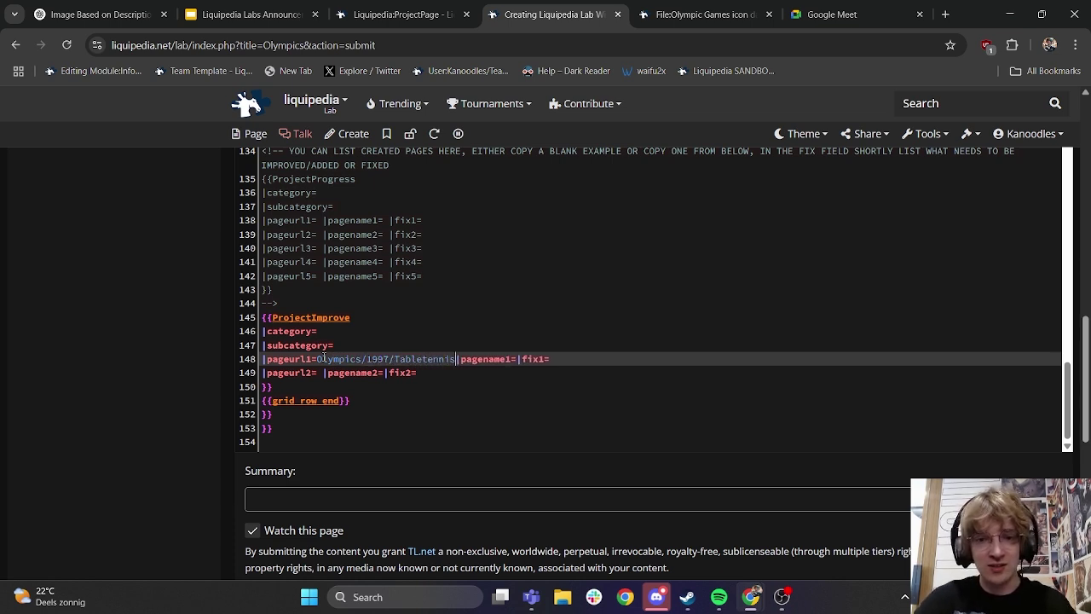
# - Set pagename1 to 1997 Table Tennis and fix1 to Missing Match Results in the ProjectImprove block, and save the Olympics page
pyautogui.click(515, 360)
pyautogui.write('1997 Table Tennis')
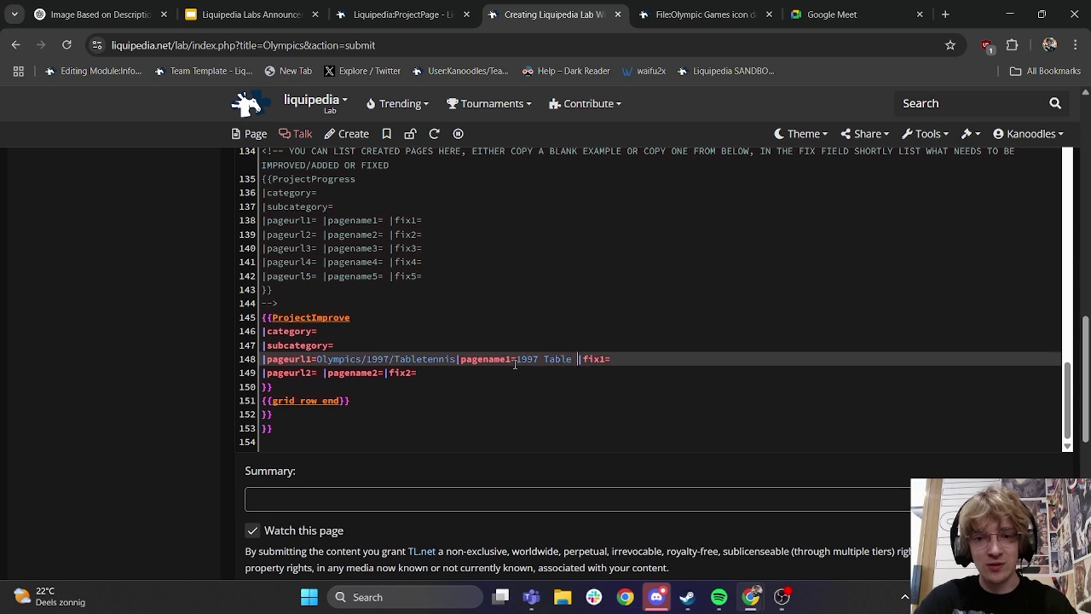
pyautogui.click(691, 353)
pyautogui.write('Missing ')
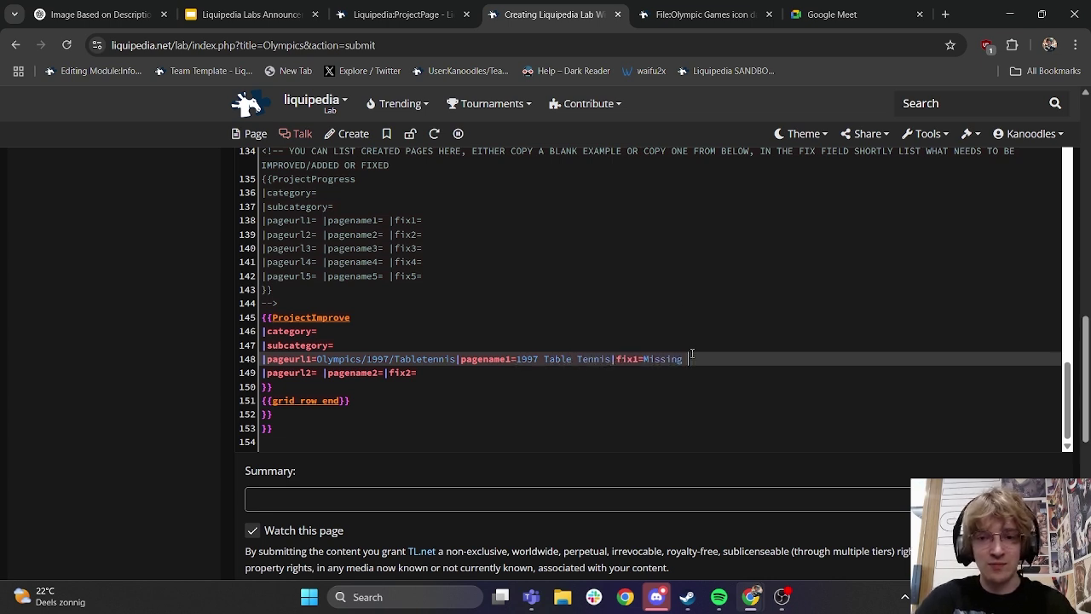
pyautogui.write('Match Results')
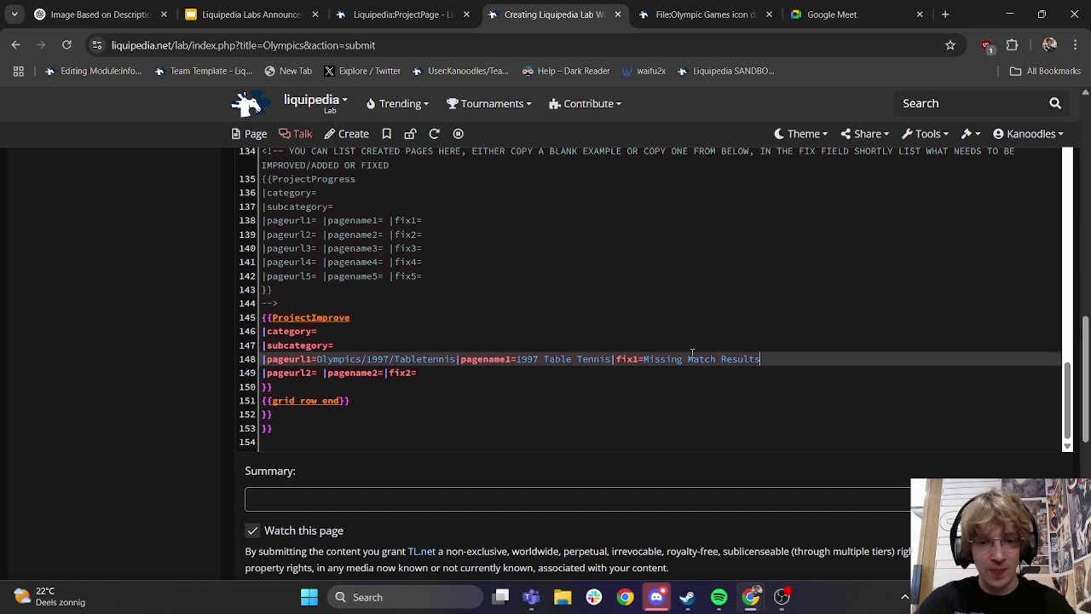
pyautogui.scroll(-3, 290, 475)
pyautogui.click(290, 475)
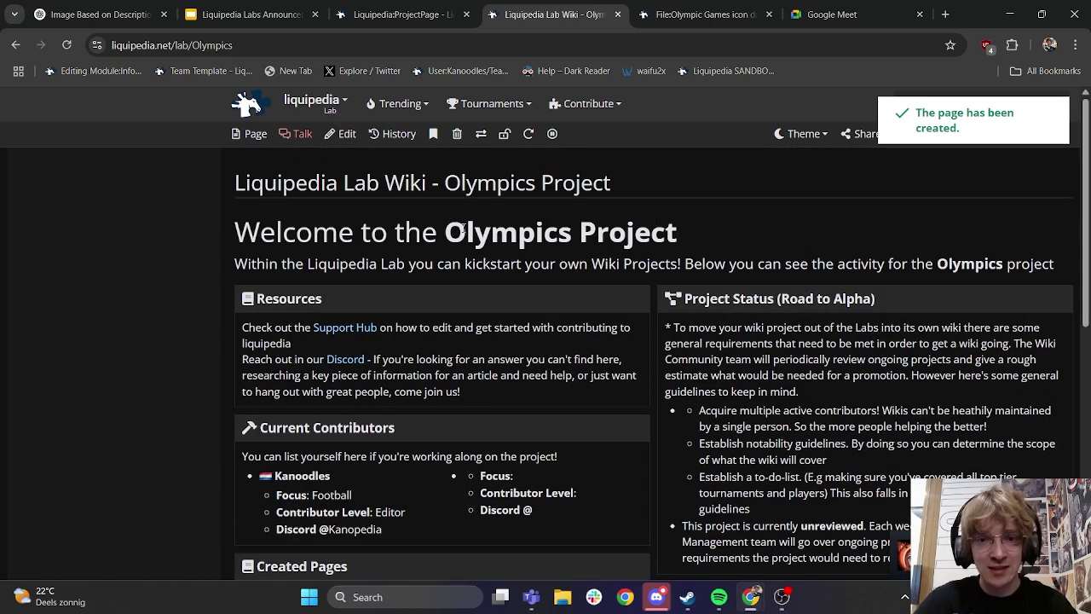
# - Review the saved Olympics project page, checking its contributors, to-do list and pages to improve
pyautogui.scroll(-2, 527, 233)
pyautogui.scroll(2, 527, 238)
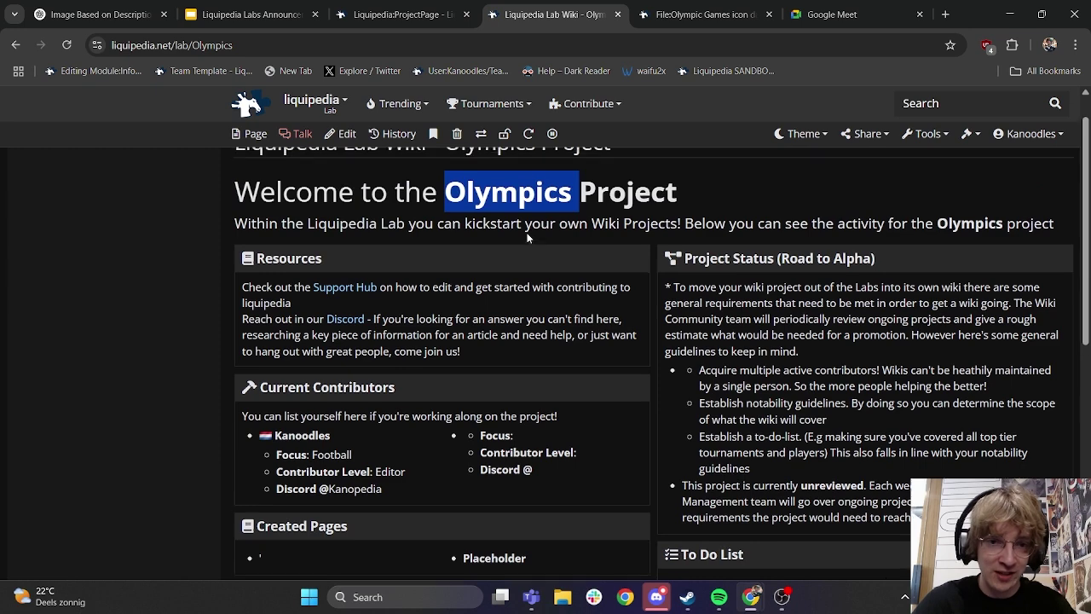
pyautogui.doubleClick(303, 436)
pyautogui.scroll(-2, 308, 440)
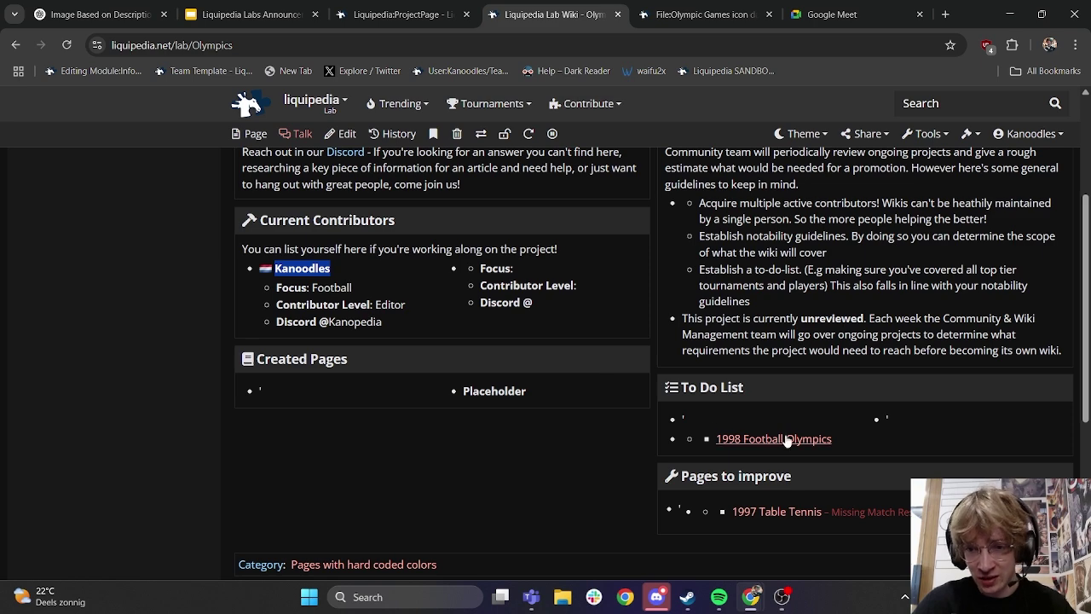
pyautogui.scroll(-2, 789, 442)
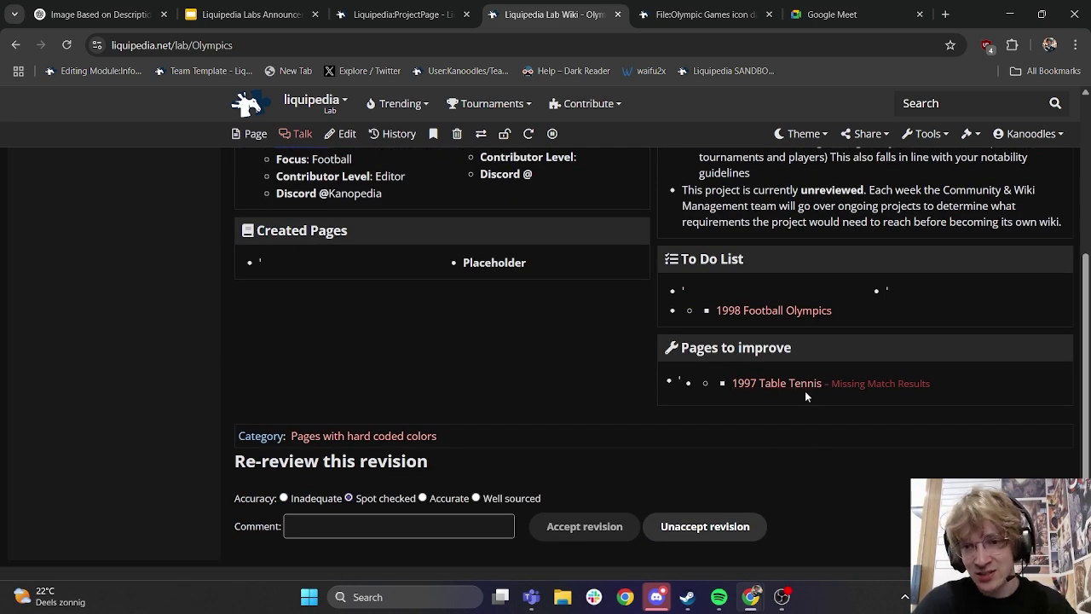
pyautogui.doubleClick(861, 388)
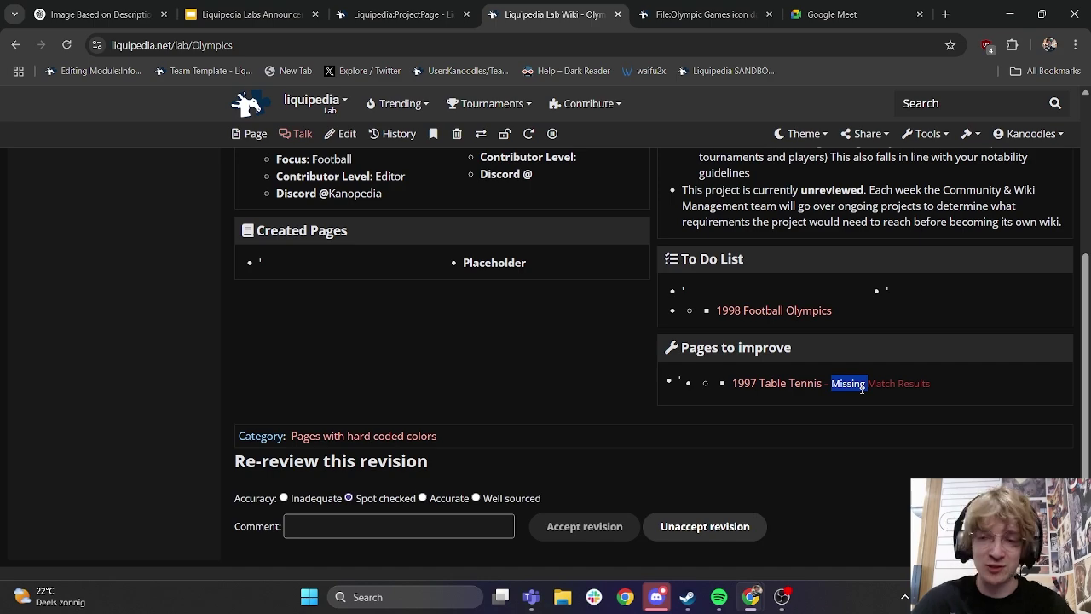
pyautogui.scroll(4, 663, 395)
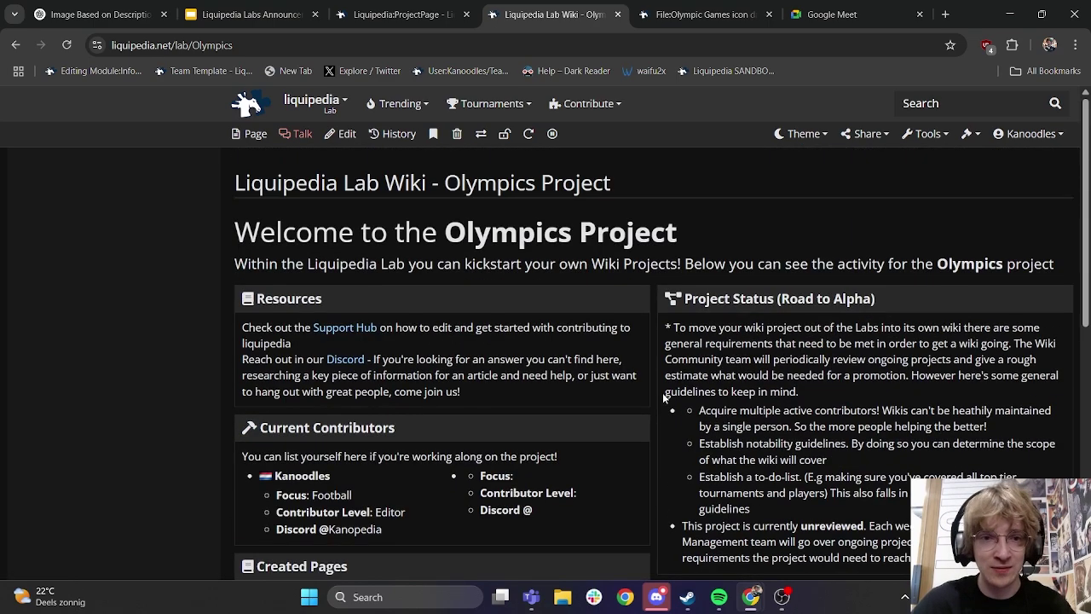
# - Open the H1Z1 project from the Lab main page and examine its contributors and created pages
pyautogui.click(248, 99)
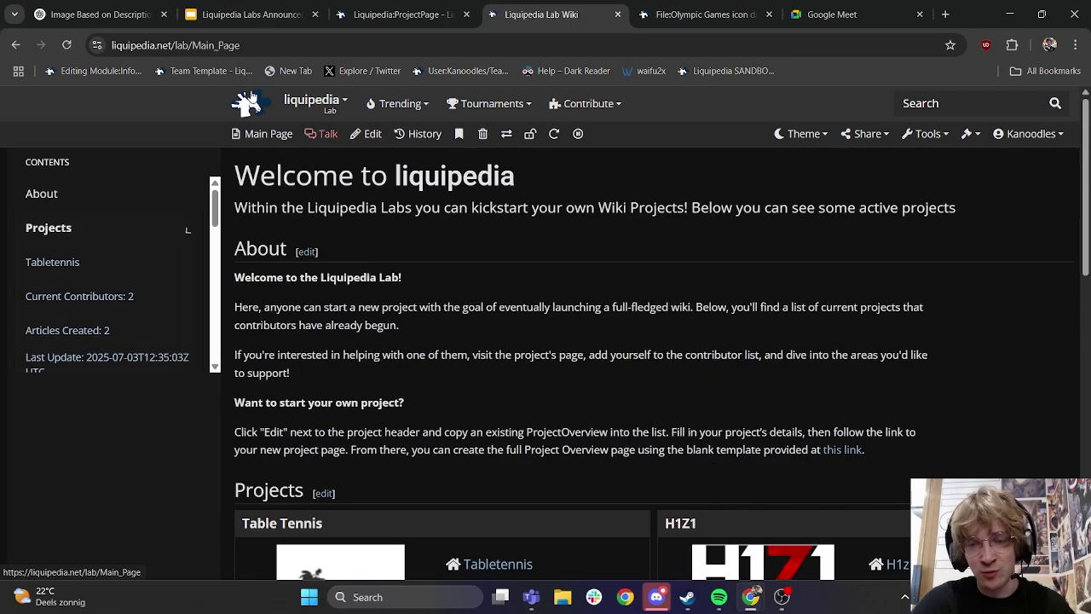
pyautogui.scroll(-4, 461, 361)
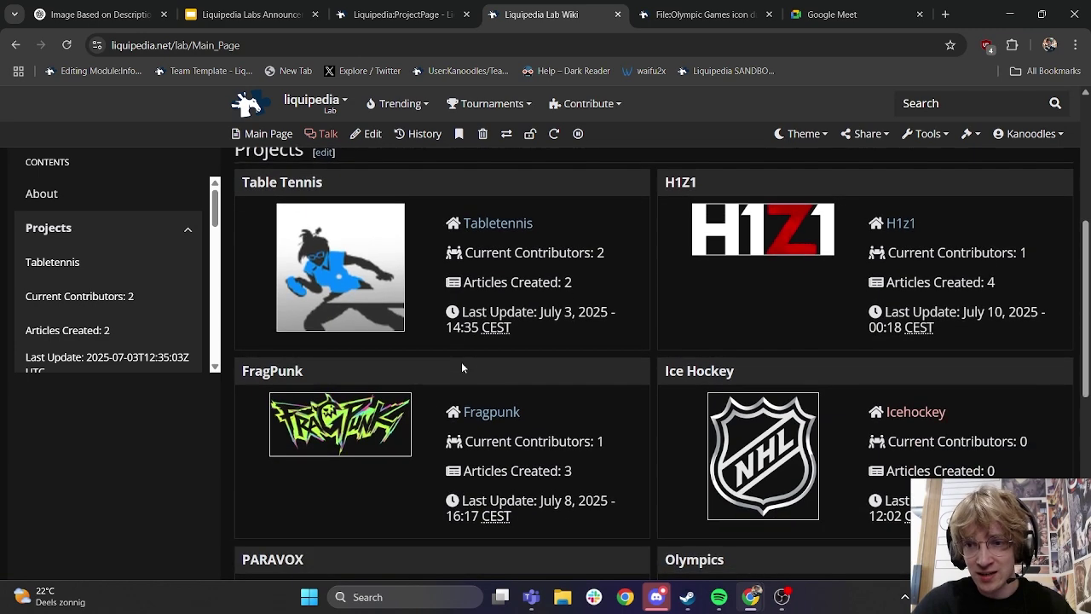
pyautogui.click(906, 224)
pyautogui.scroll(-3, 554, 315)
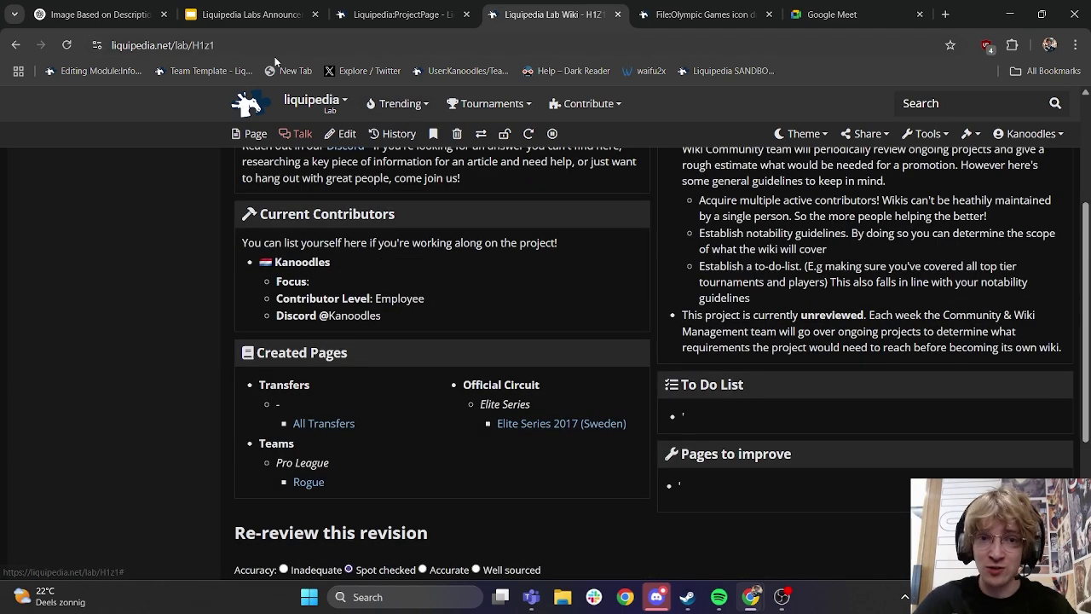
# - Return to the Lab main page and examine the contributors, articles created and last update of the Olympics and other project cards
pyautogui.click(248, 100)
pyautogui.scroll(-7, 514, 291)
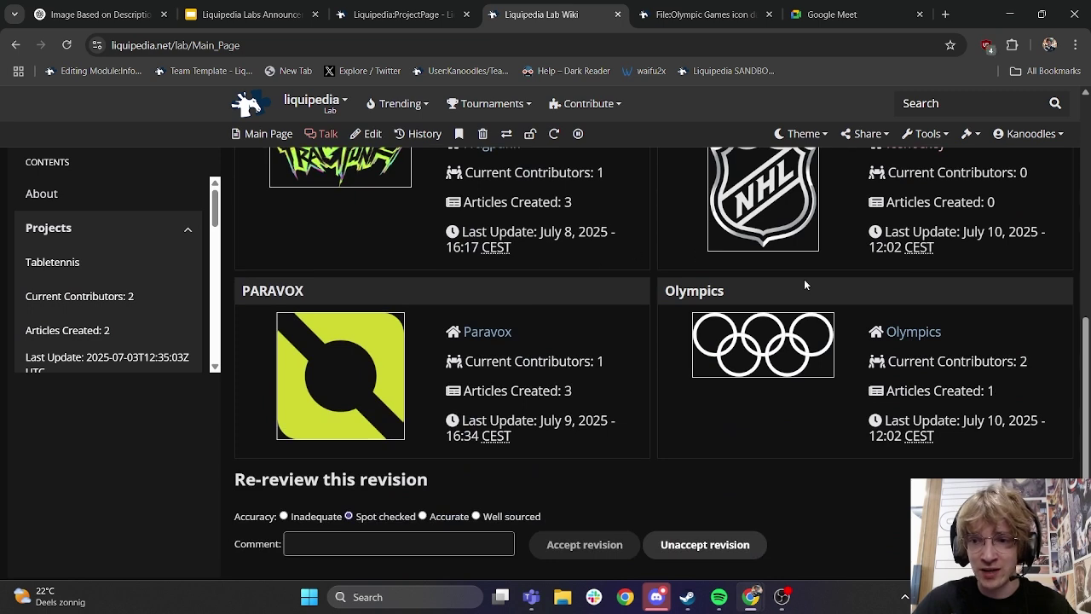
pyautogui.doubleClick(967, 365)
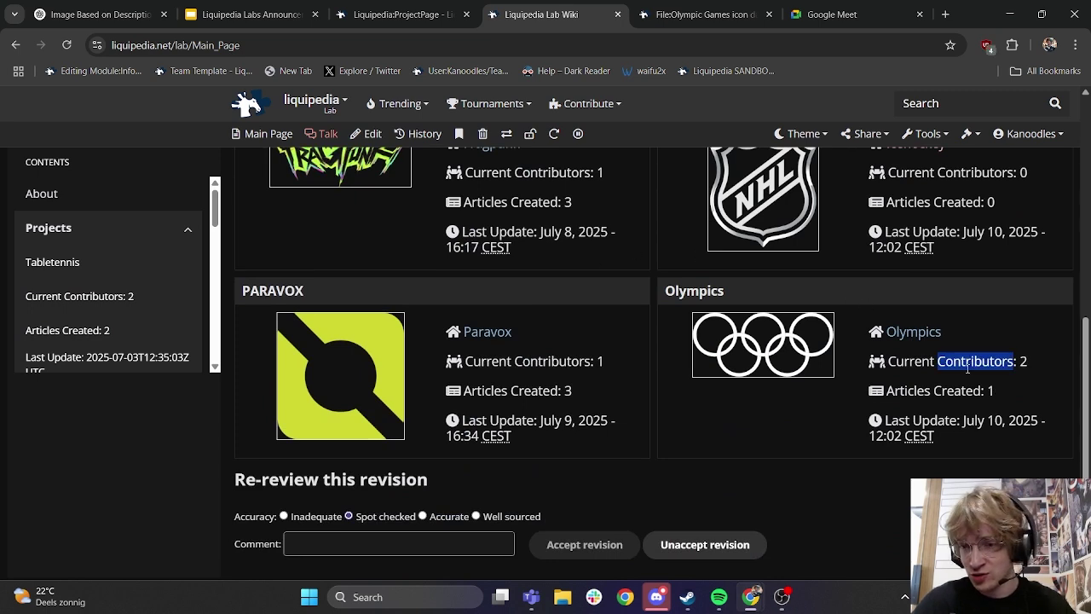
pyautogui.doubleClick(990, 391)
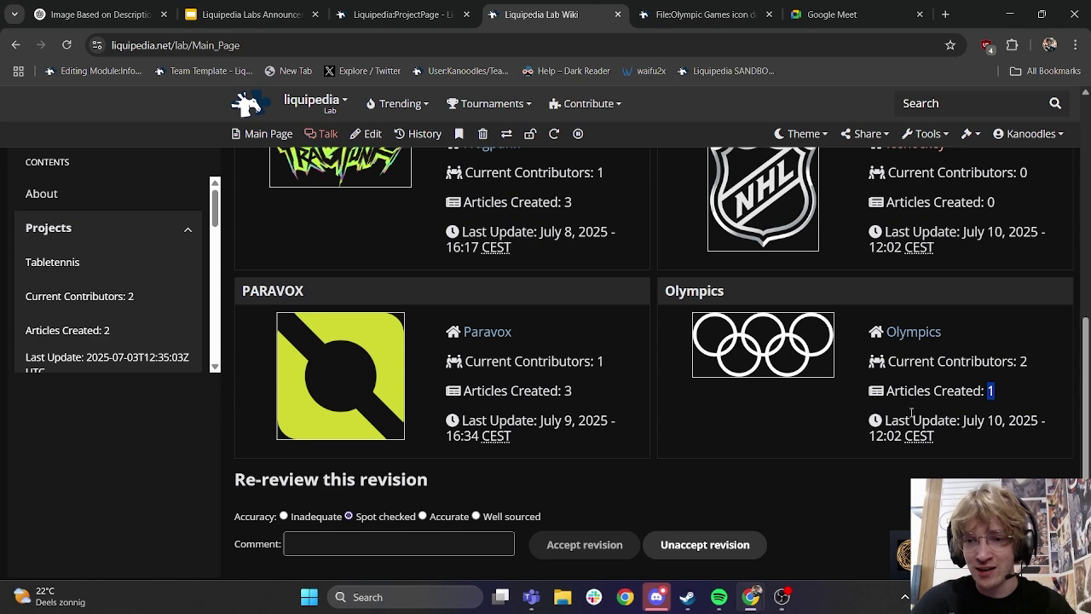
pyautogui.scroll(2, 903, 383)
pyautogui.scroll(3, 902, 383)
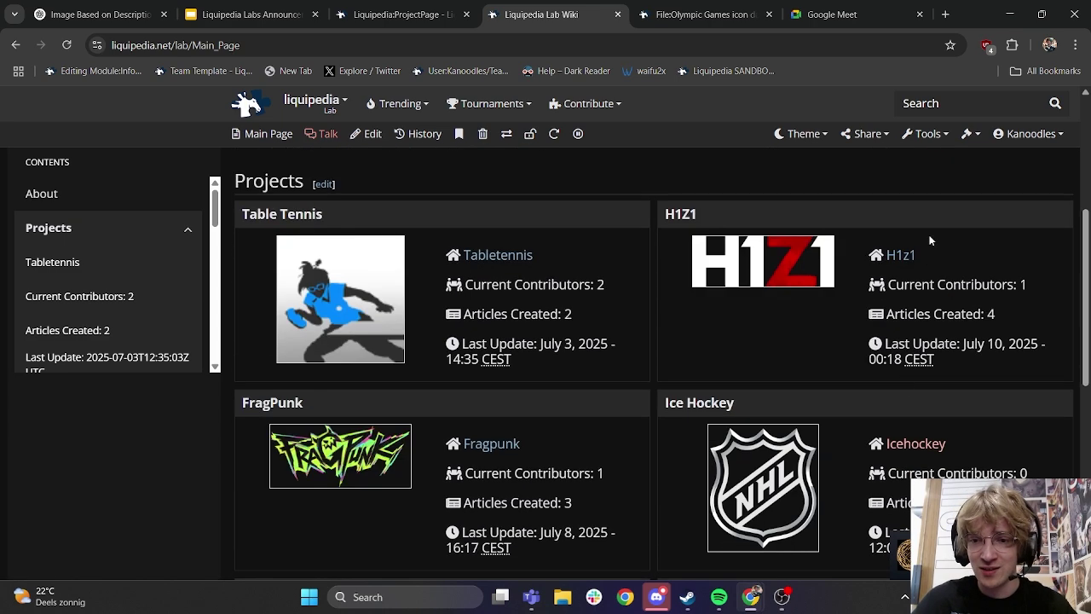
pyautogui.scroll(-2, 925, 238)
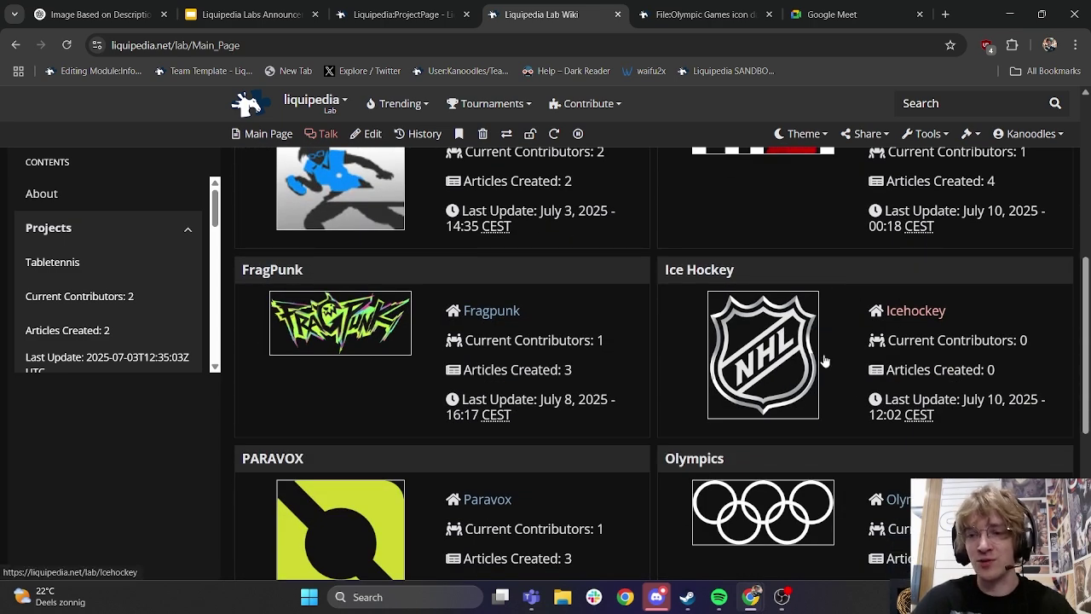
pyautogui.doubleClick(968, 368)
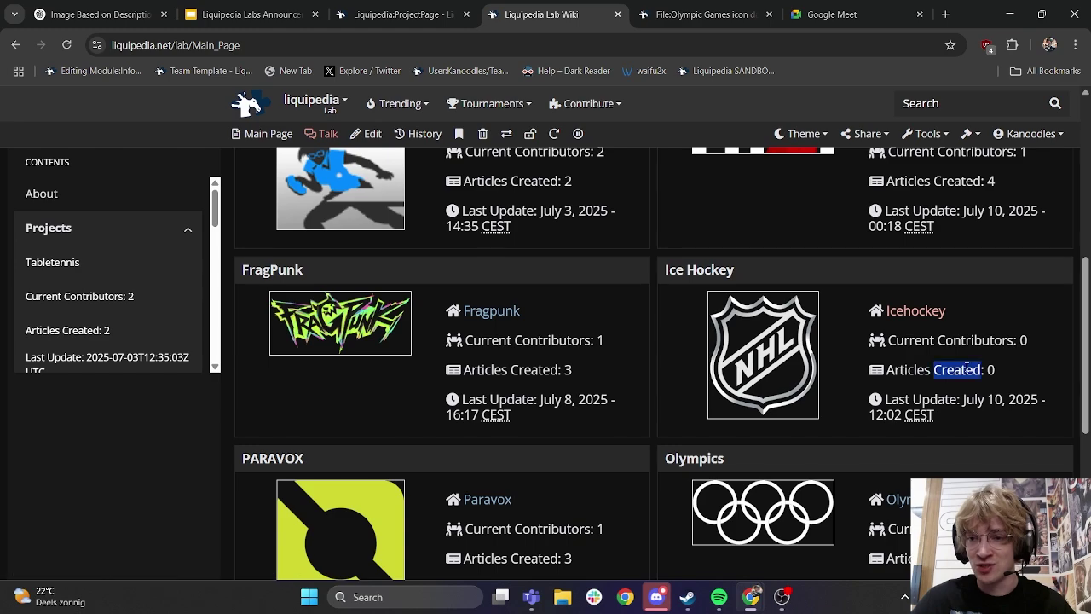
pyautogui.scroll(-3, 935, 430)
pyautogui.doubleClick(1021, 331)
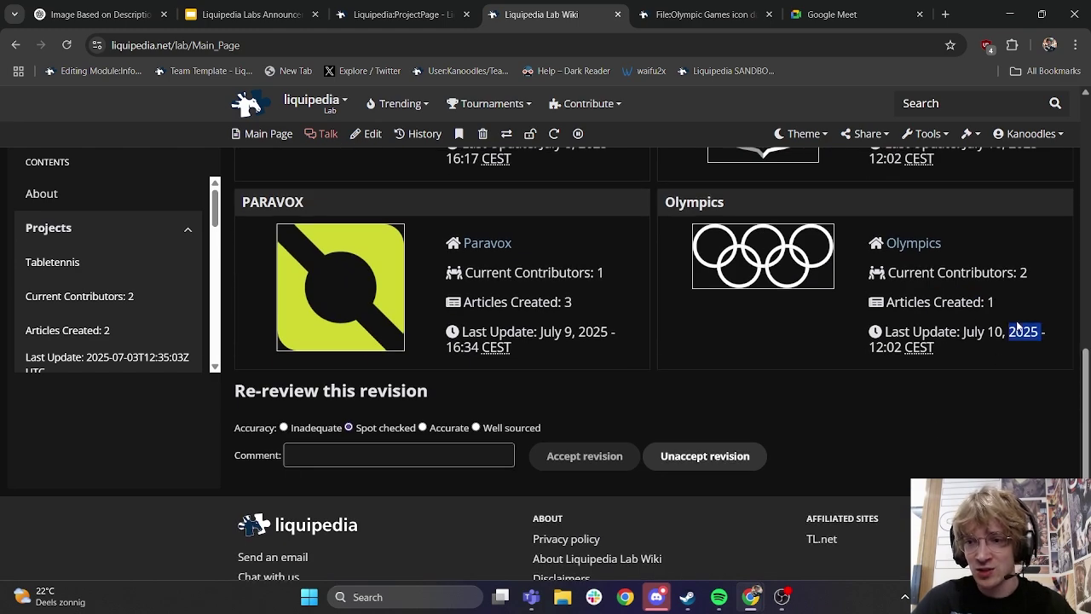
# - Open the H1Z1 project page for editing and duplicate its active ProjectContributor block directly below the original
pyautogui.scroll(5, 1016, 320)
pyautogui.click(1016, 320)
pyautogui.scroll(-4, 898, 331)
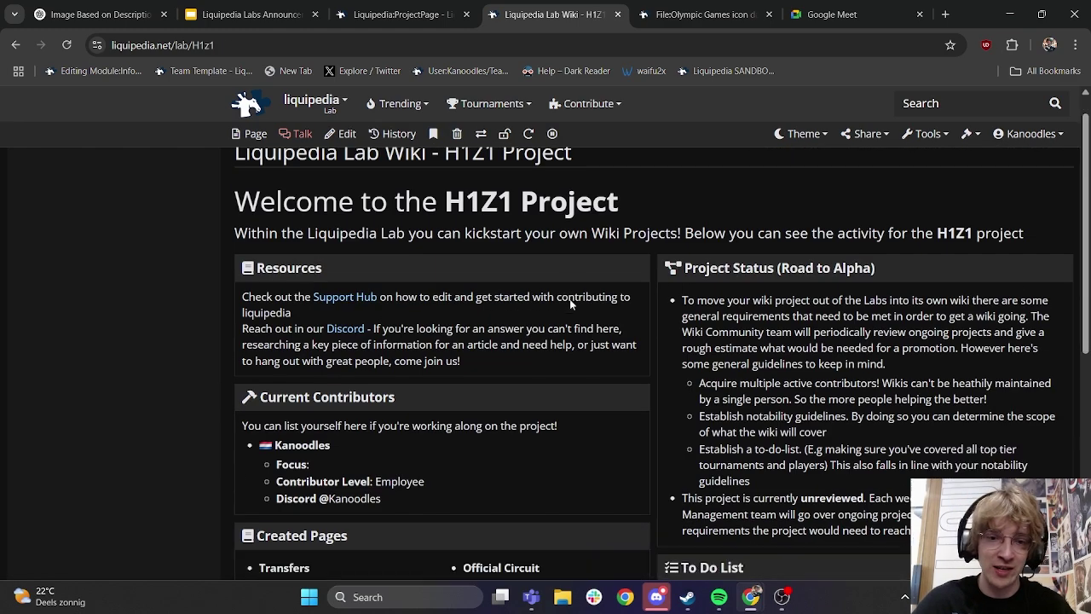
pyautogui.click(339, 144)
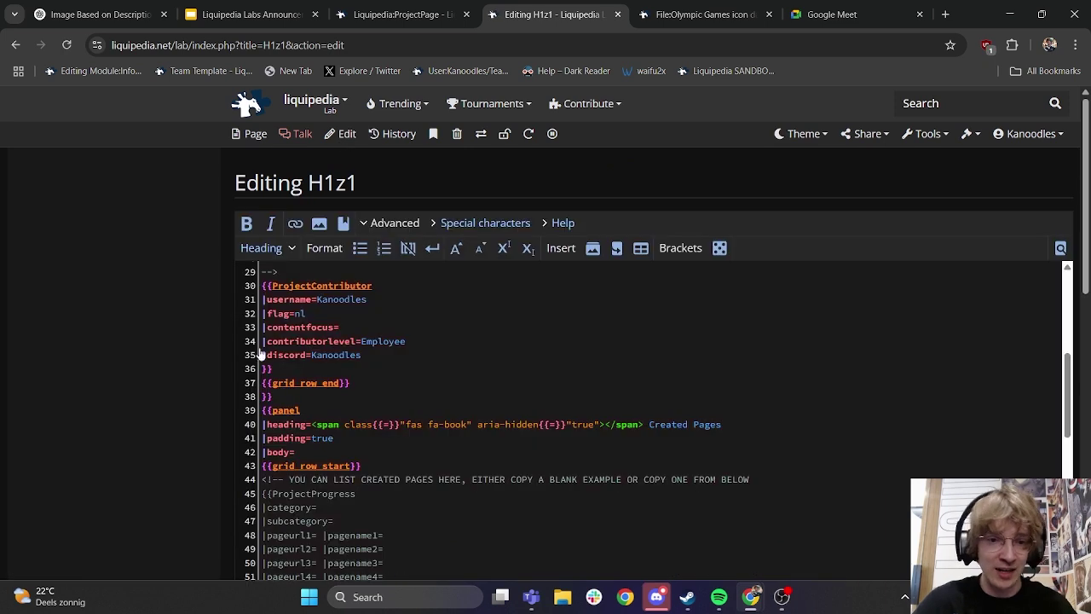
pyautogui.moveTo(272, 370); pyautogui.dragTo(217, 290)
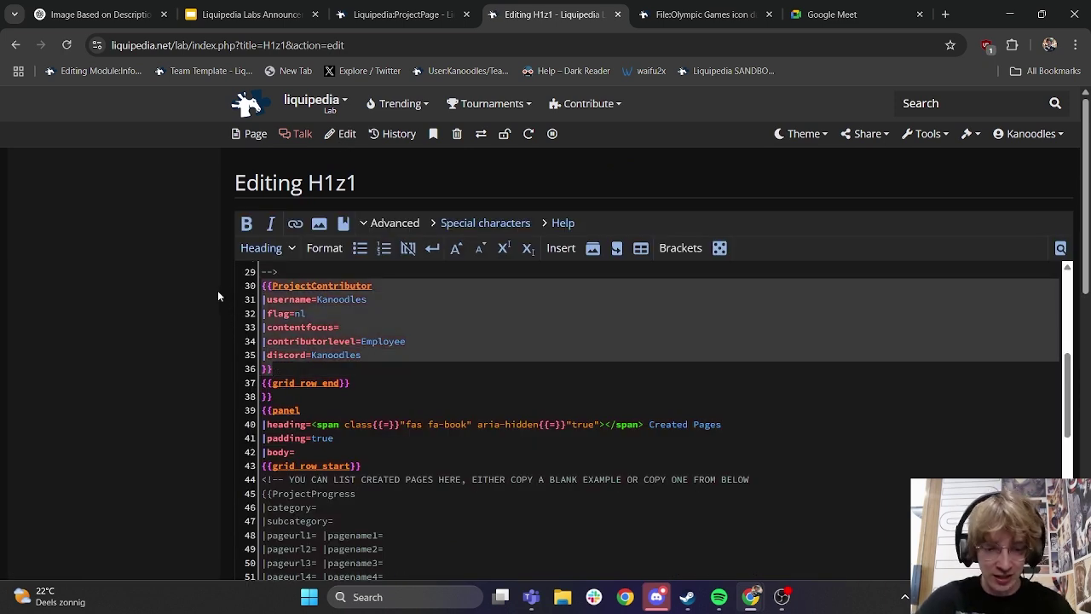
pyautogui.hotkey('ctrl', 'c')
pyautogui.press('Right')
pyautogui.press('Return')
pyautogui.hotkey('ctrl', 'v')
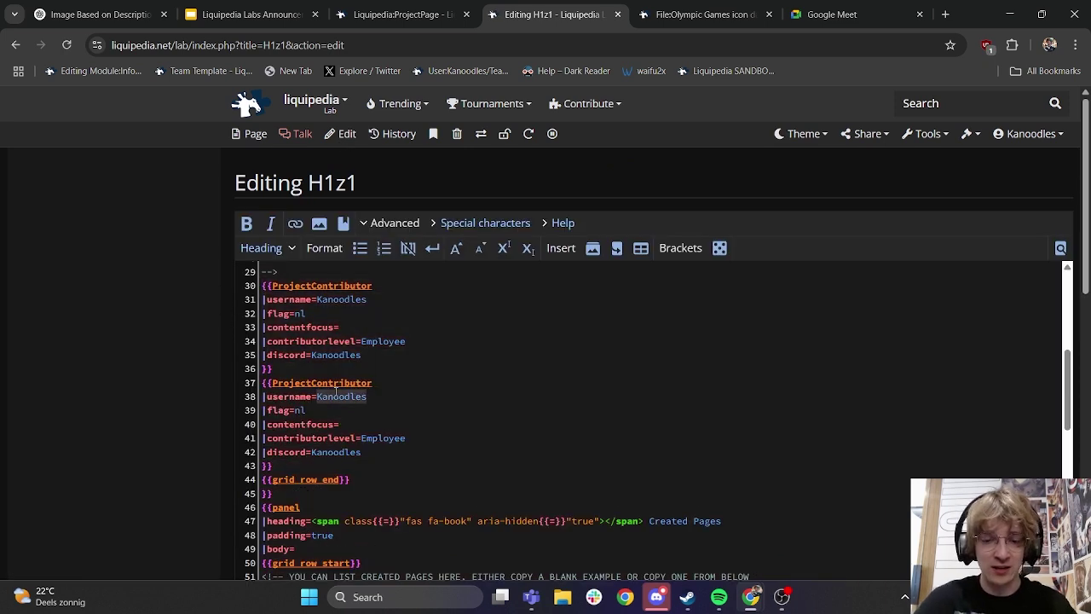
# - Fill in the username of the duplicated ProjectContributor, and set its flag to be and its contentfocus to Belgian Tournaments
pyautogui.doubleClick(336, 397)
pyautogui.write('Kan')
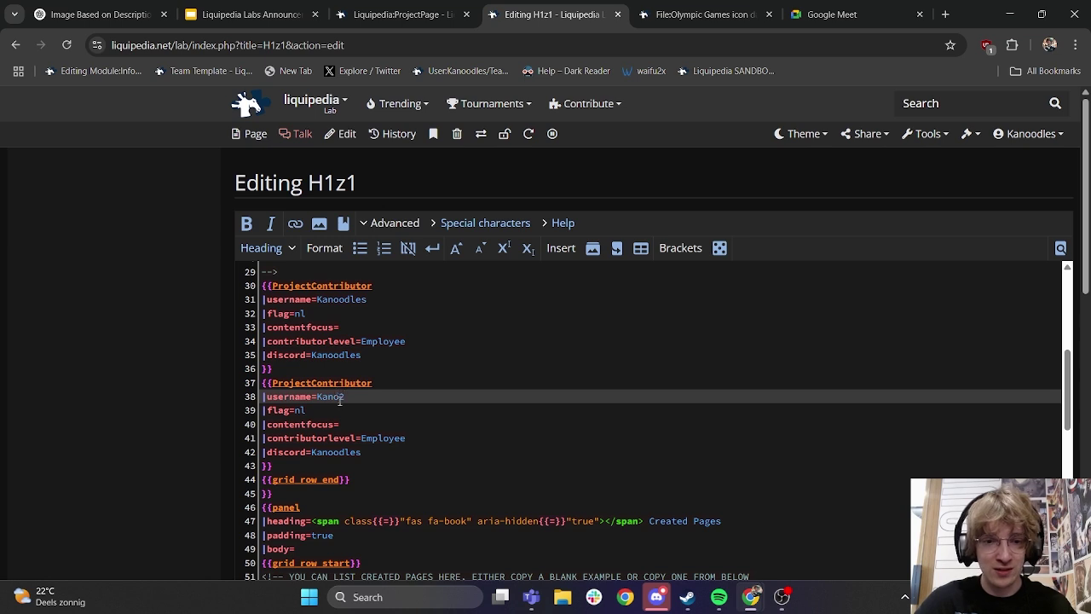
pyautogui.press('Down')
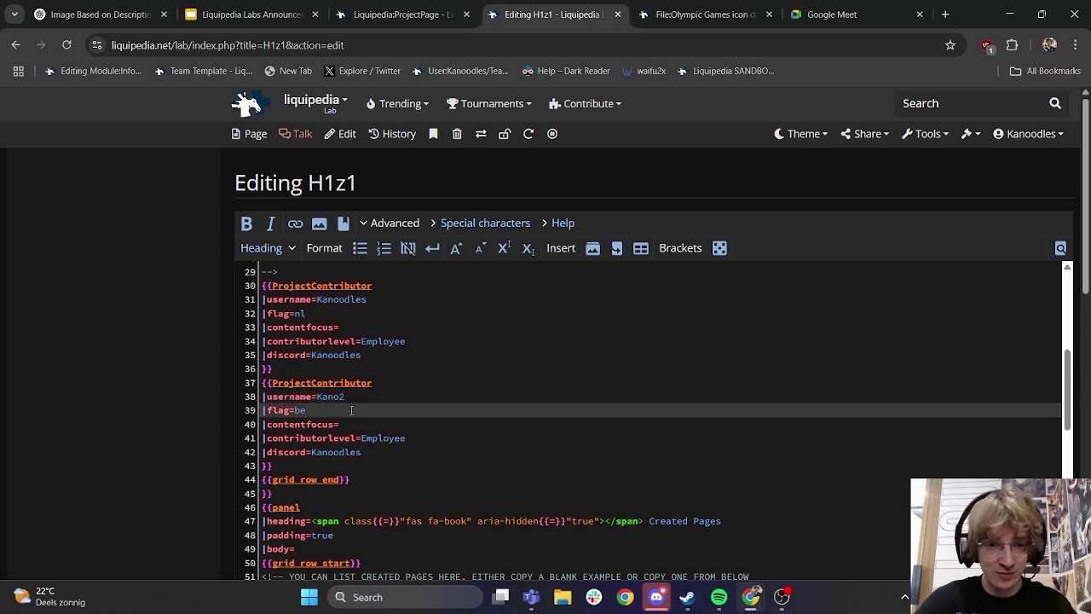
pyautogui.click(358, 429)
pyautogui.write('Belgian Tou')
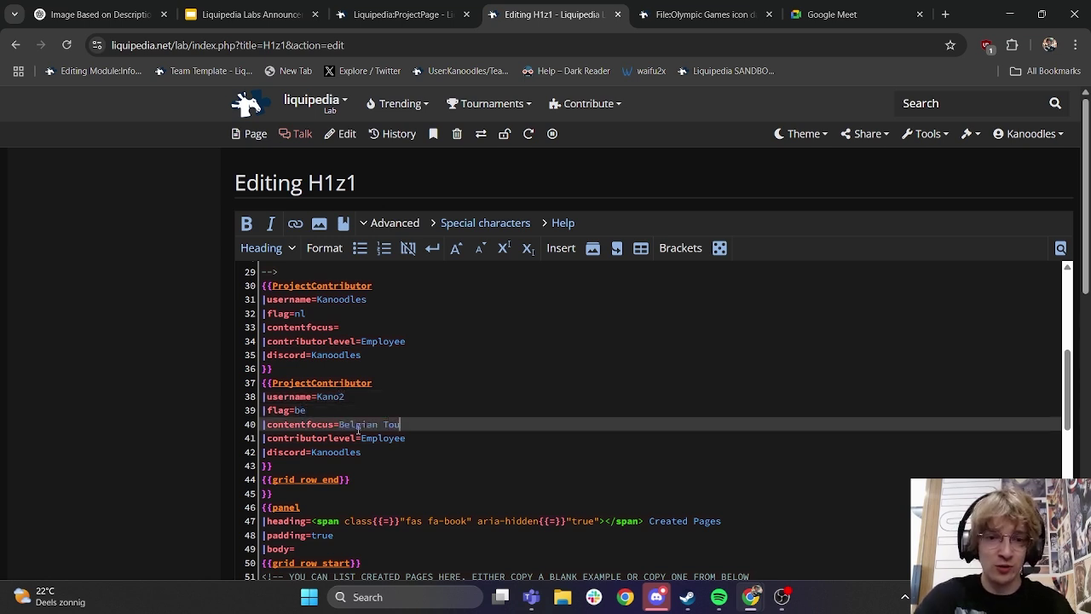
pyautogui.write('rnaments')
# - Set the duplicated contributor's contributorlevel to Editor, fill in the Discord username, and save the H1Z1 page
pyautogui.doubleClick(382, 438)
pyautogui.write('Editor')
pyautogui.doubleClick(324, 452)
pyautogui.write('Kanope')
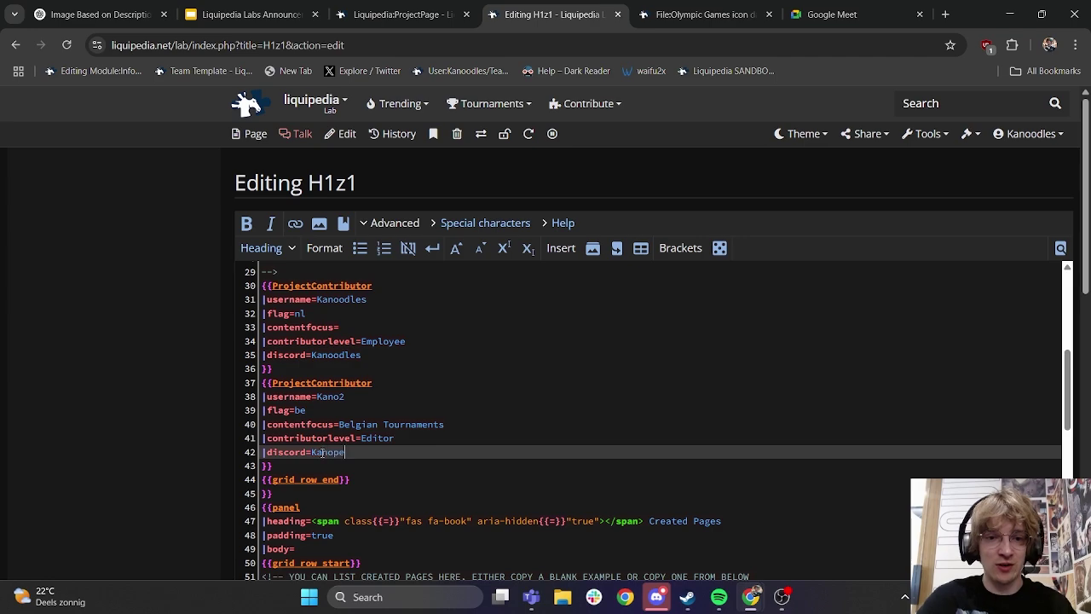
pyautogui.write('dia')
pyautogui.scroll(-5, 122, 397)
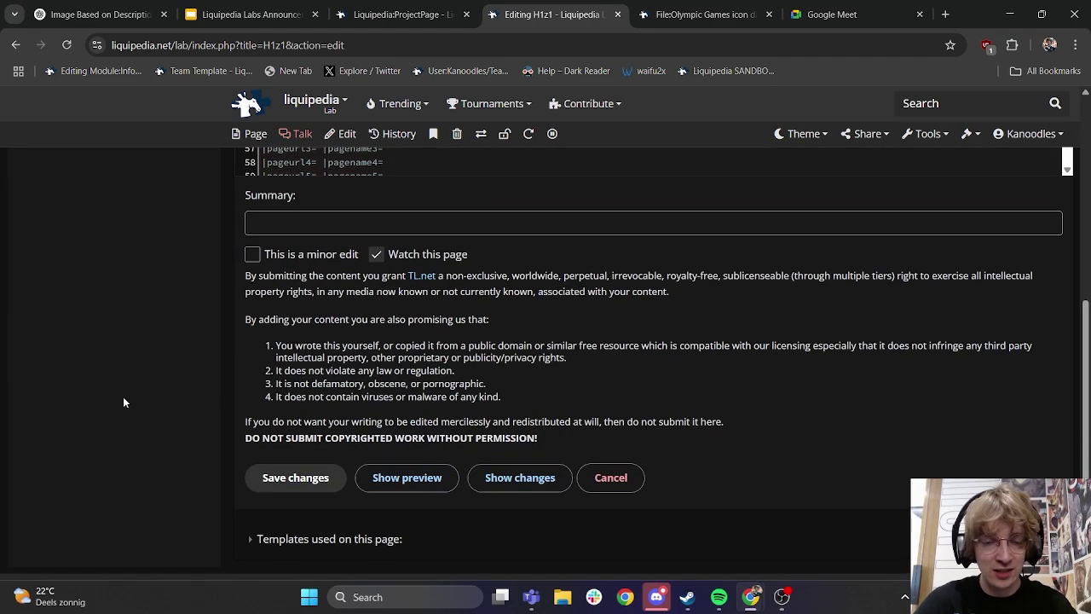
pyautogui.click(260, 482)
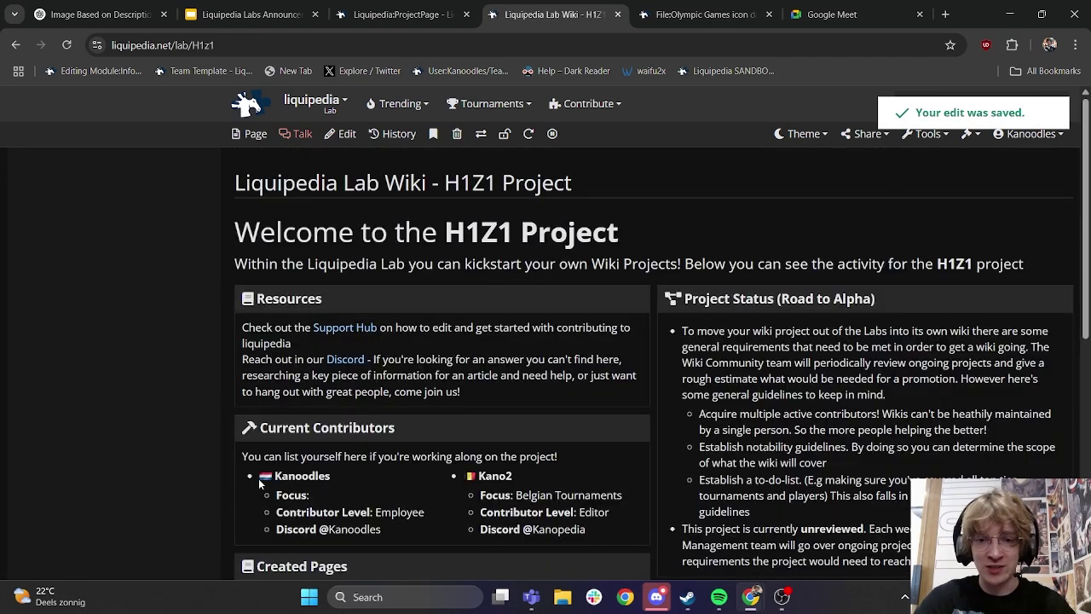
# - Examine the categories and subcategories listed under Created Pages on the H1Z1 project page
pyautogui.scroll(-2, 260, 485)
pyautogui.scroll(-2, 504, 428)
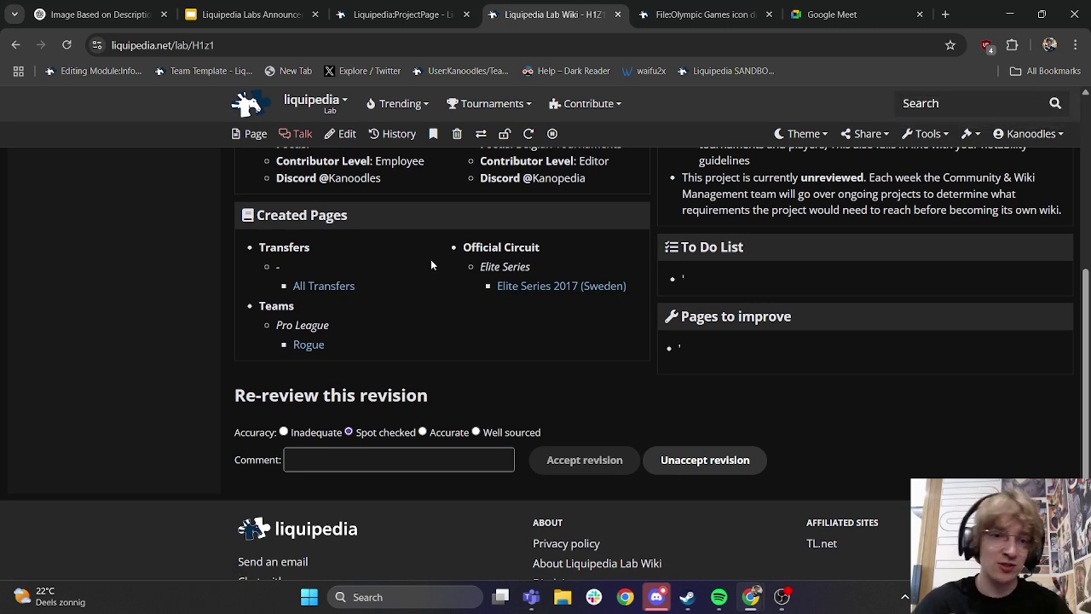
pyautogui.doubleClick(271, 246)
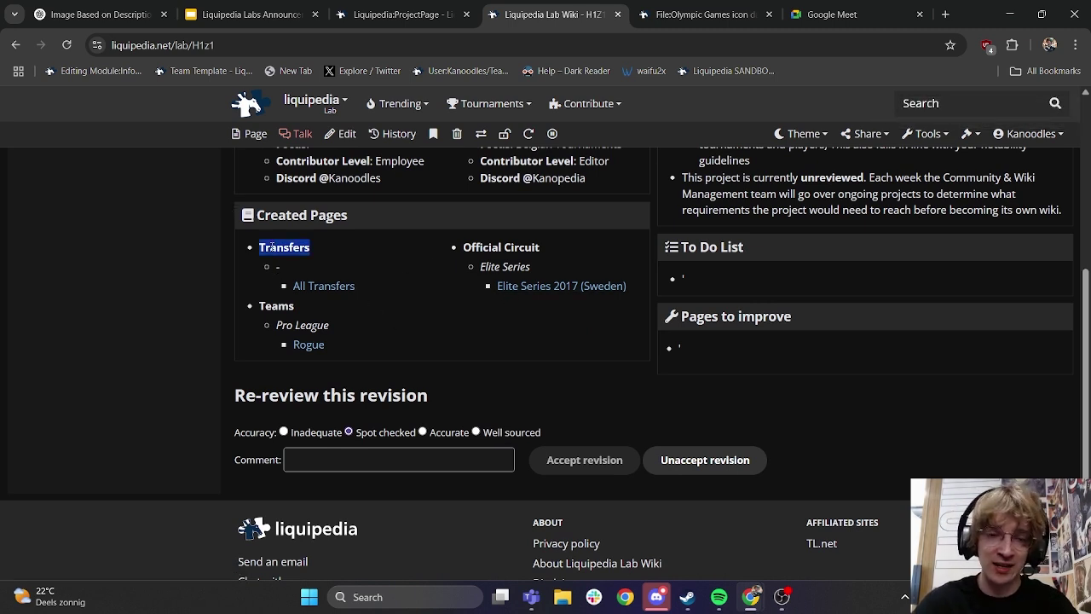
pyautogui.tripleClick(487, 247)
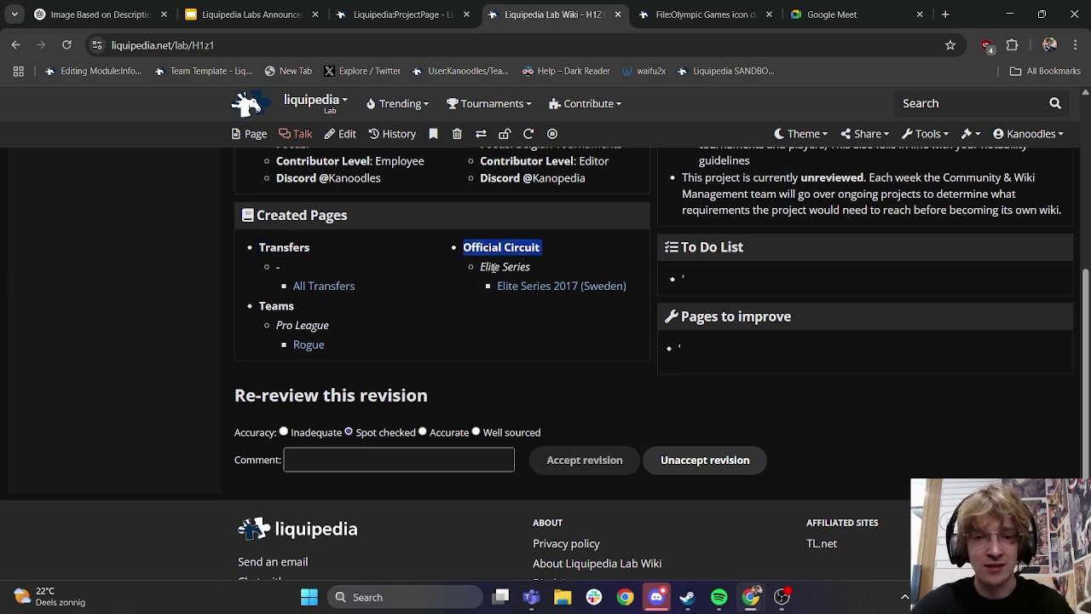
pyautogui.doubleClick(494, 267)
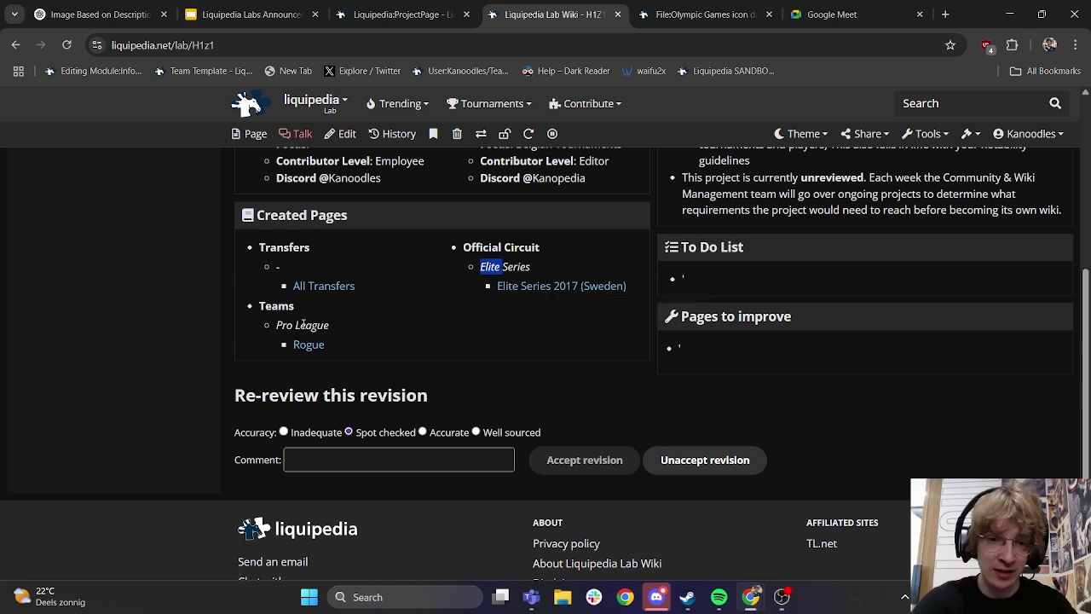
pyautogui.doubleClick(261, 304)
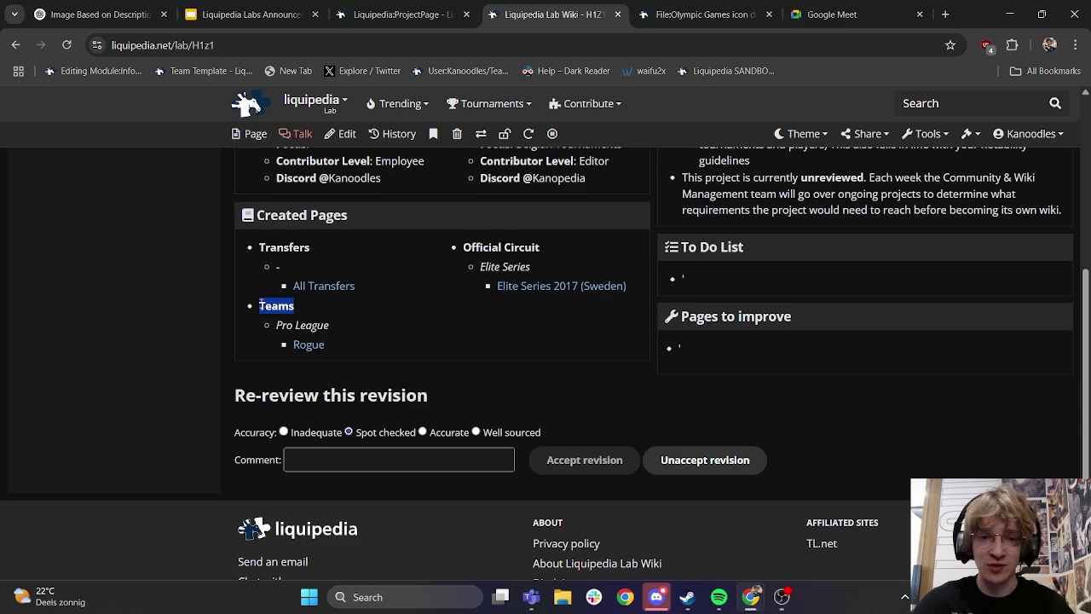
pyautogui.tripleClick(300, 325)
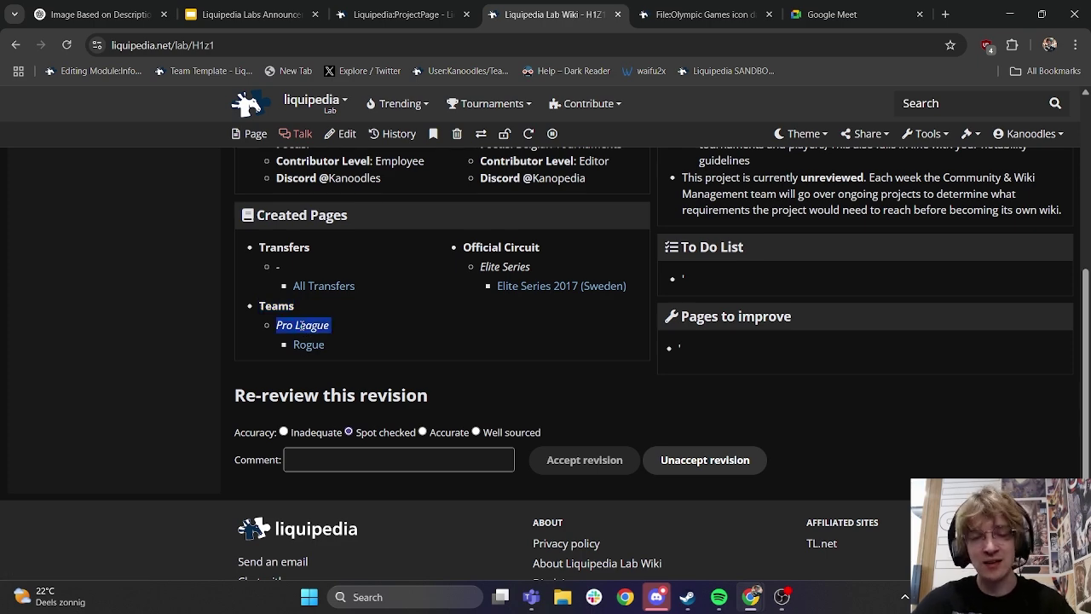
pyautogui.scroll(2, 301, 326)
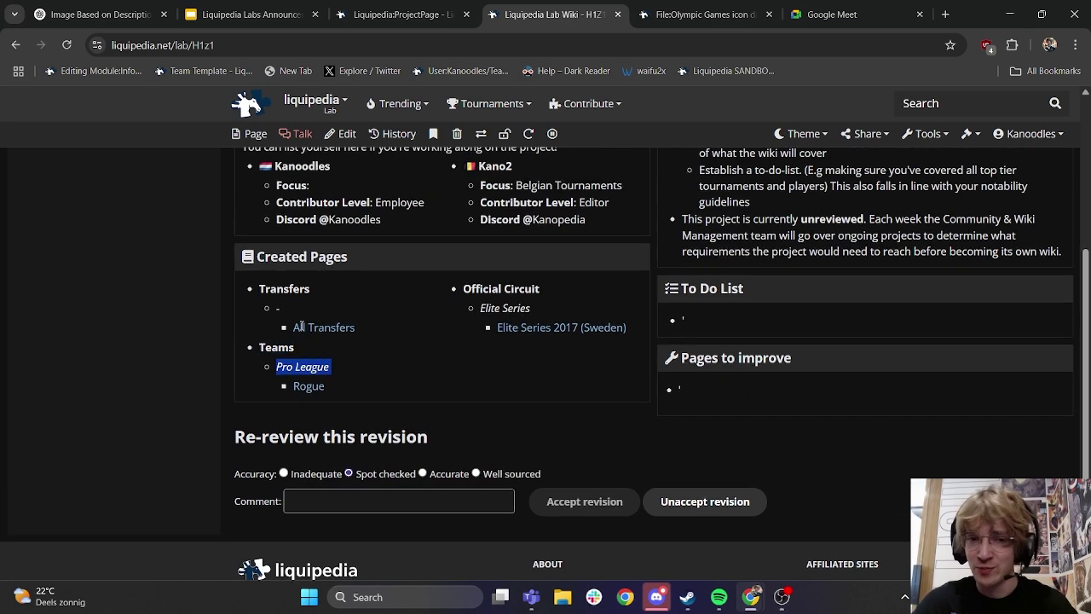
pyautogui.scroll(3, 302, 326)
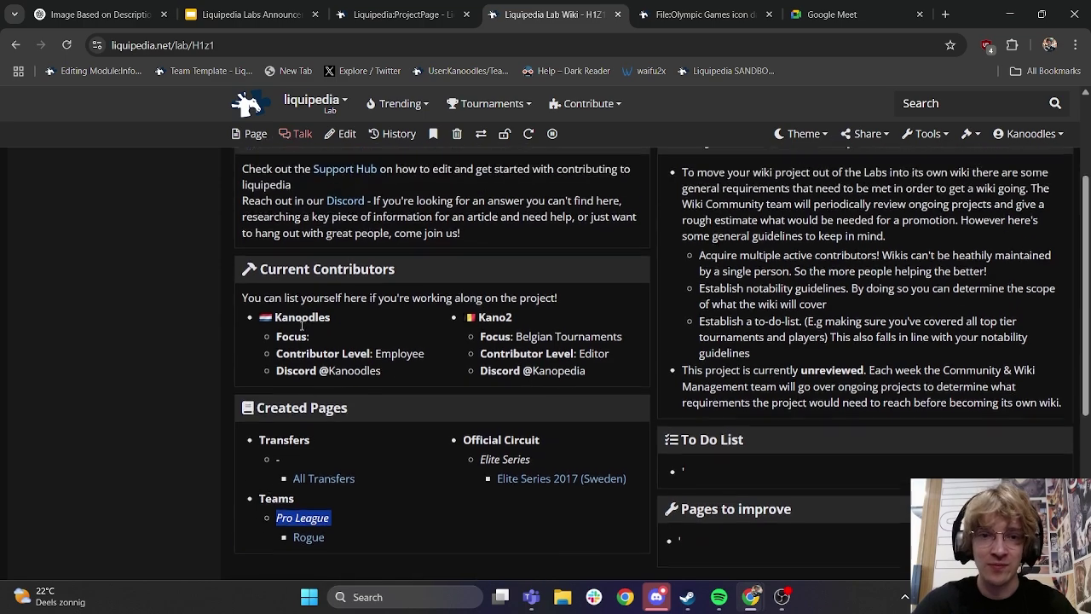
pyautogui.scroll(-4, 301, 327)
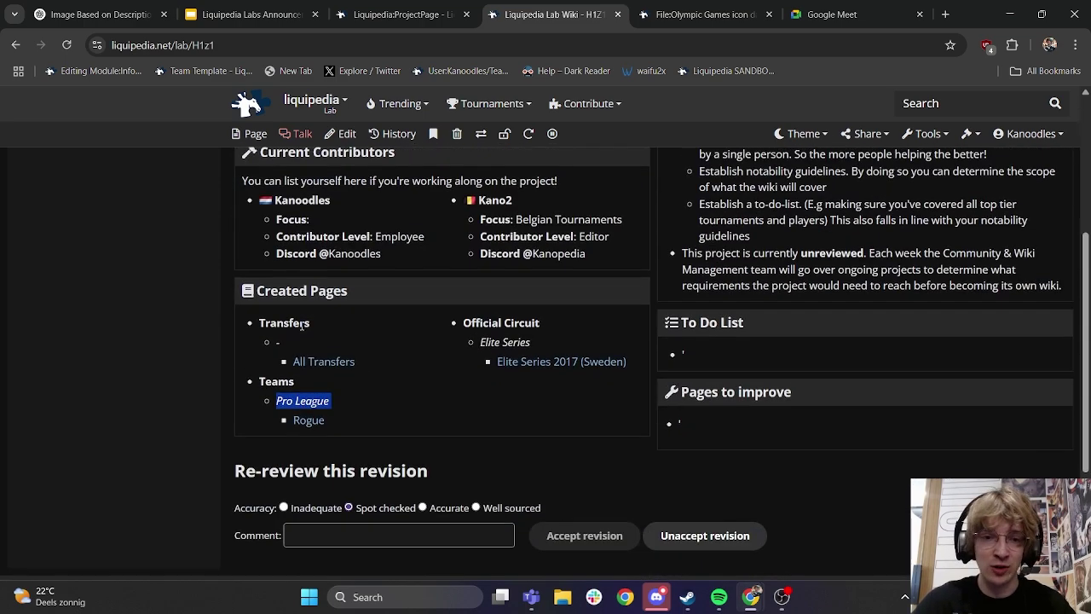
# - Open the Singapore Smash 2025 (Men's Singles) page from the Tabletennis project and review its prize pool, results bracket and country representation
pyautogui.click(245, 107)
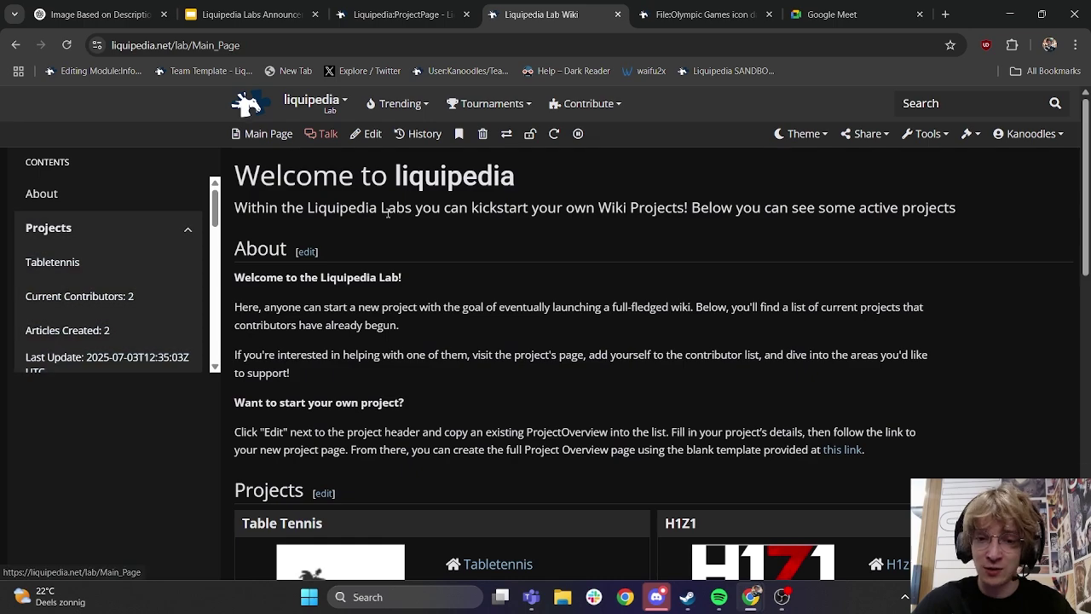
pyautogui.scroll(-3, 387, 213)
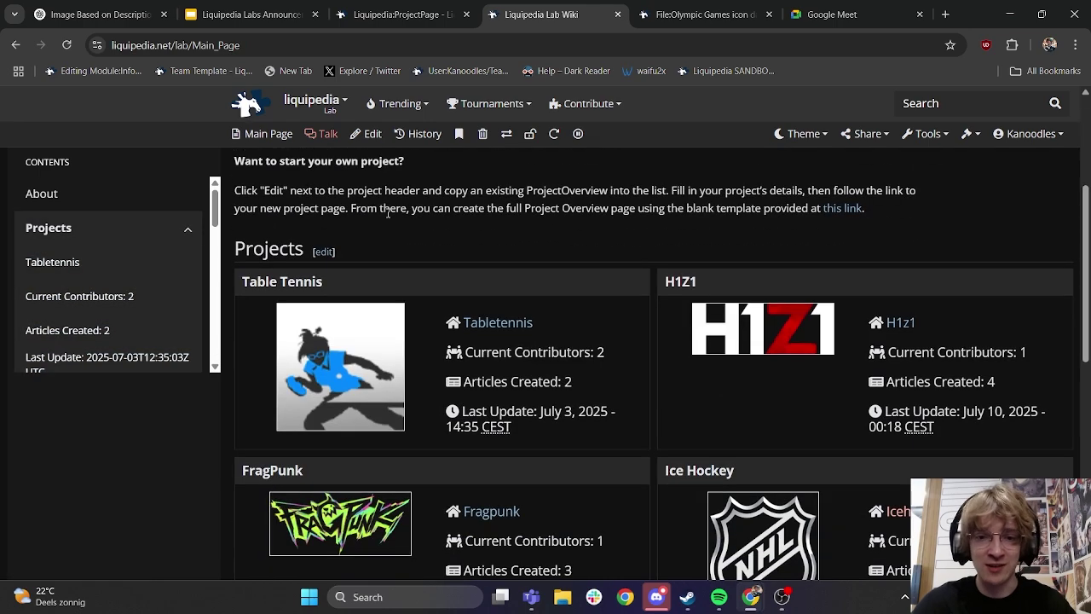
pyautogui.click(492, 323)
pyautogui.scroll(-4, 491, 327)
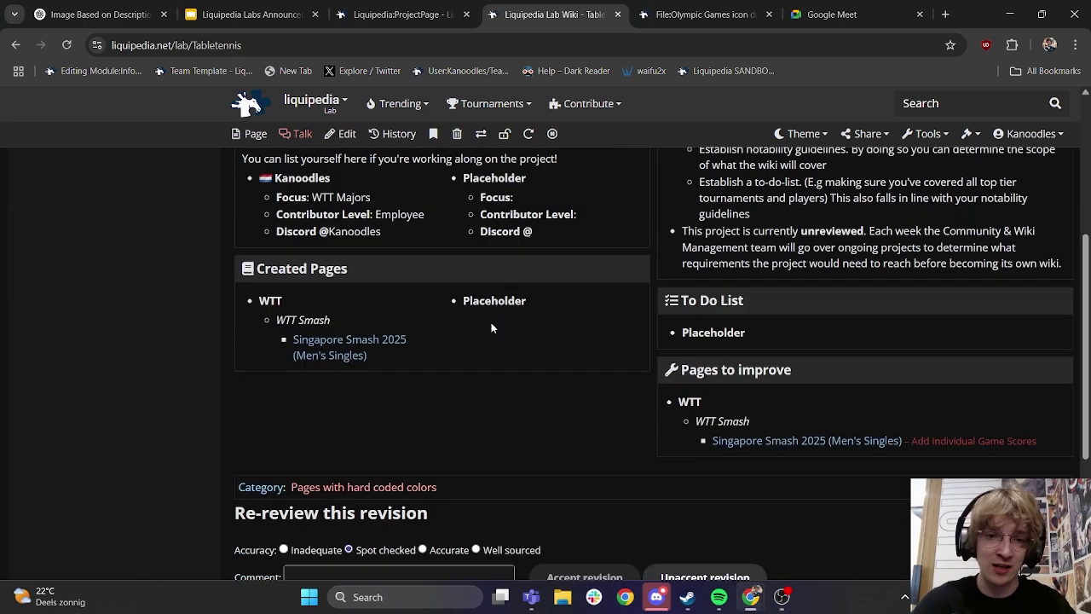
pyautogui.click(355, 353)
pyautogui.scroll(-8, 356, 352)
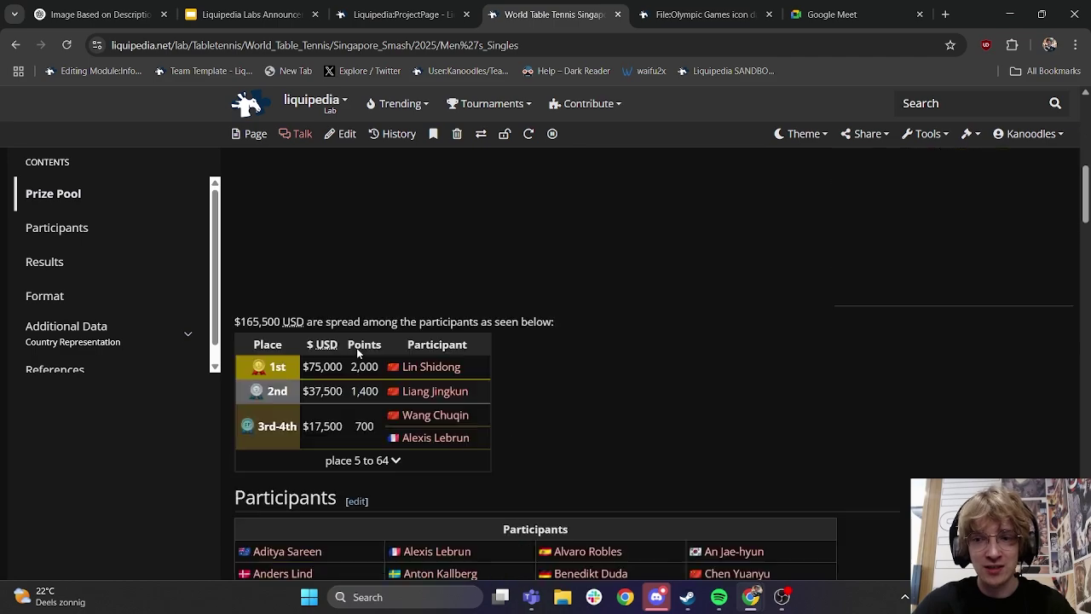
pyautogui.scroll(-10, 356, 352)
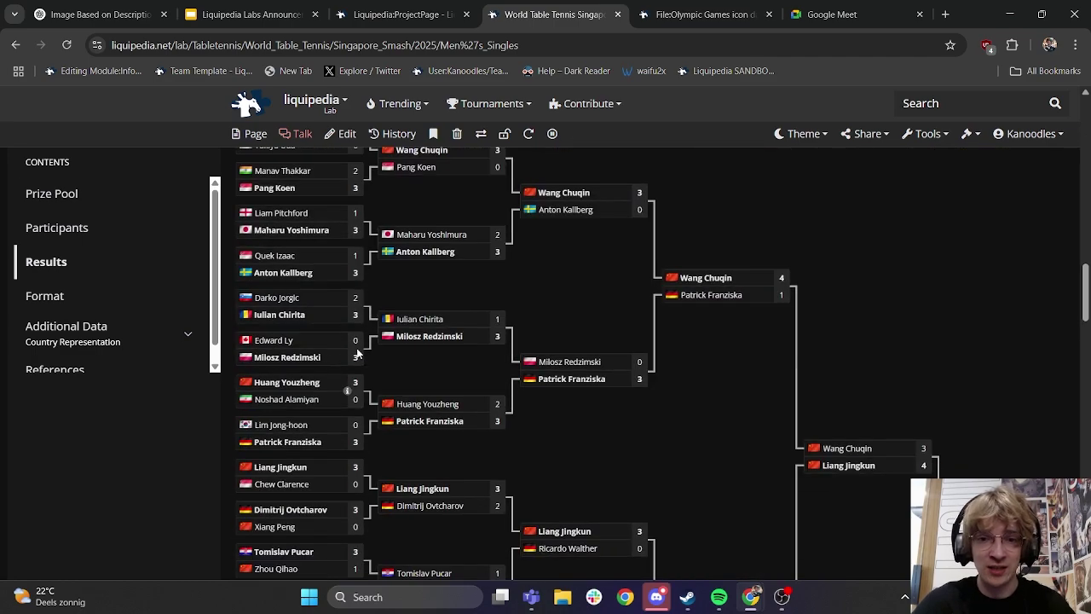
pyautogui.scroll(-12, 357, 352)
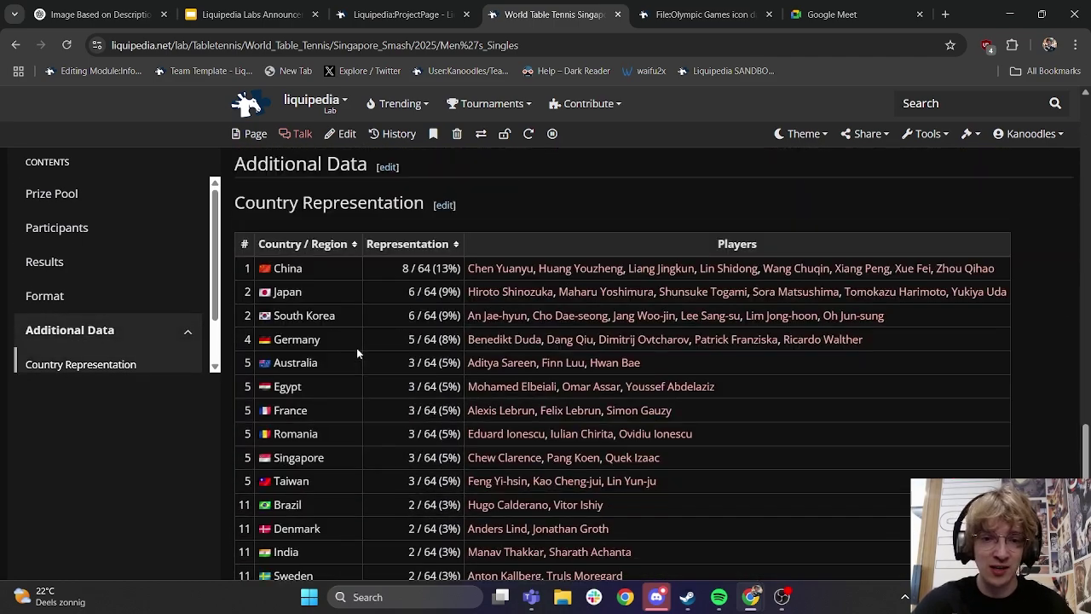
# - Inspect the wikitext of the Singapore Smash men's singles page, covering the infobox, prize pool and match templates, and return without editing
pyautogui.click(344, 137)
pyautogui.scroll(-3, 410, 350)
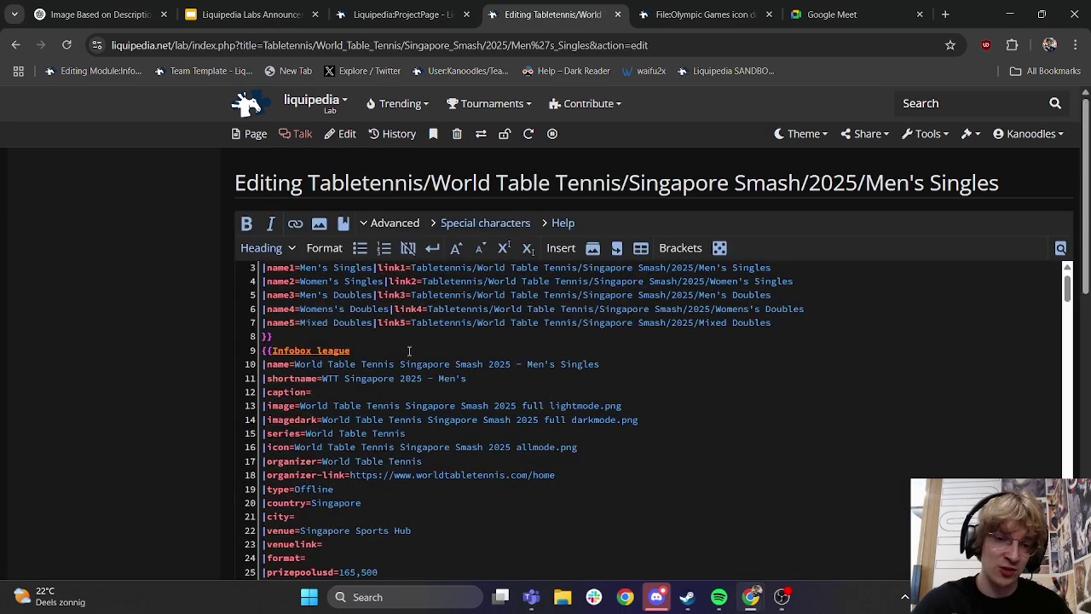
pyautogui.scroll(-8, 423, 410)
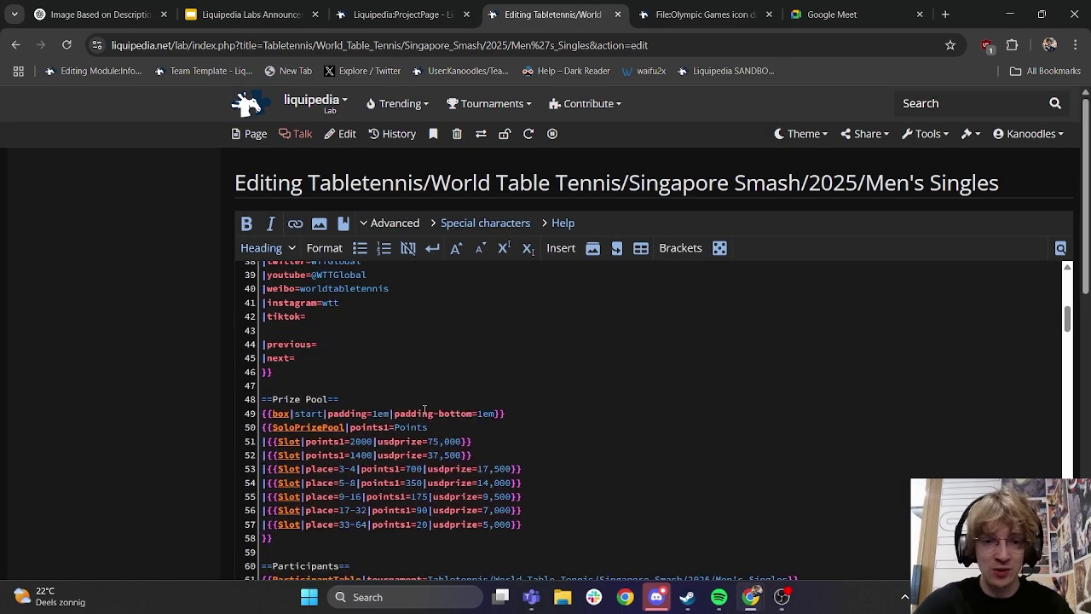
pyautogui.scroll(1, 424, 409)
pyautogui.scroll(-15, 423, 409)
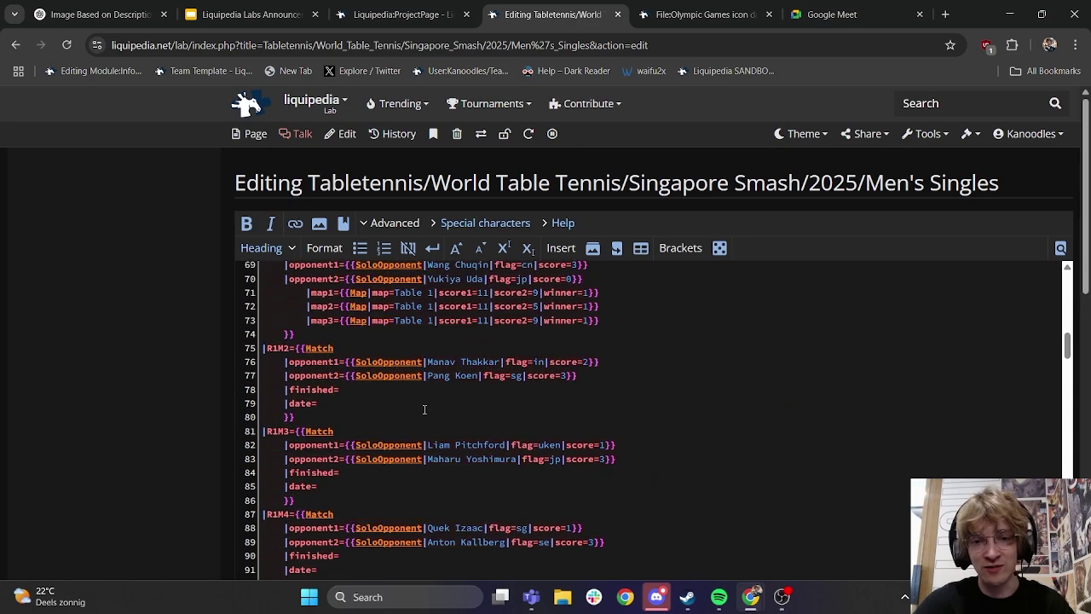
pyautogui.scroll(-14, 423, 409)
pyautogui.hotkey('alt', 'Left')
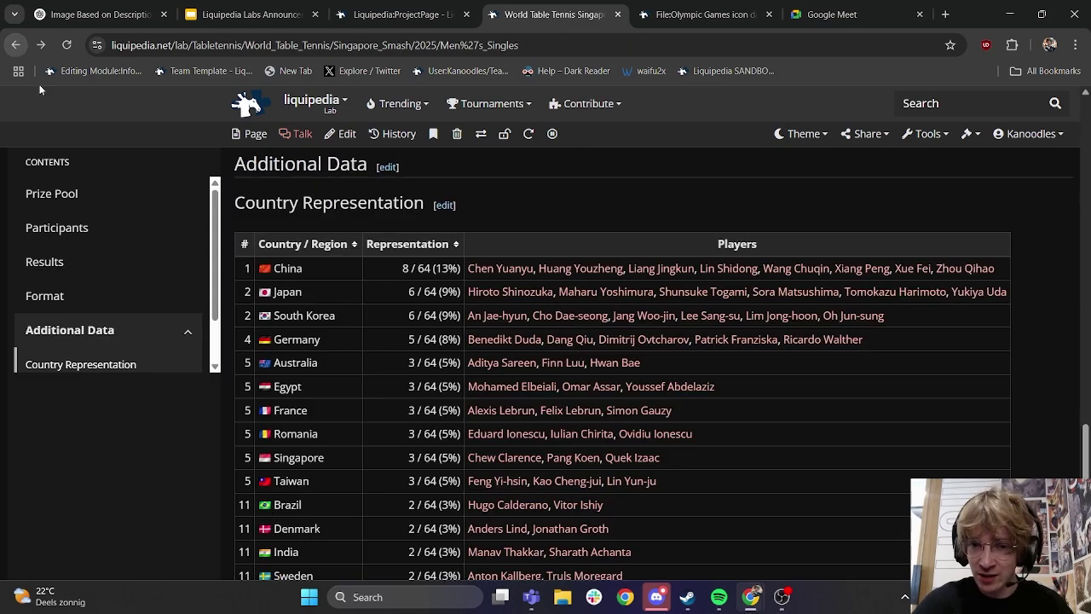
# - Open the Rogue team page from the Created Pages of the H1Z1 project and view its timeline and active roster
pyautogui.scroll(10, 424, 409)
pyautogui.click(249, 103)
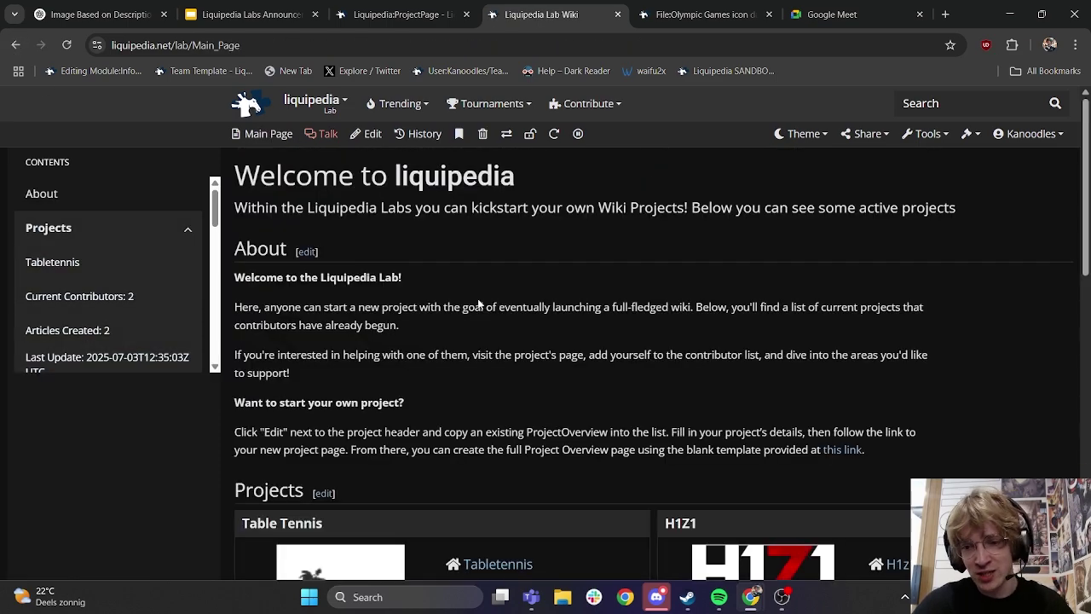
pyautogui.scroll(-3, 478, 298)
pyautogui.click(894, 277)
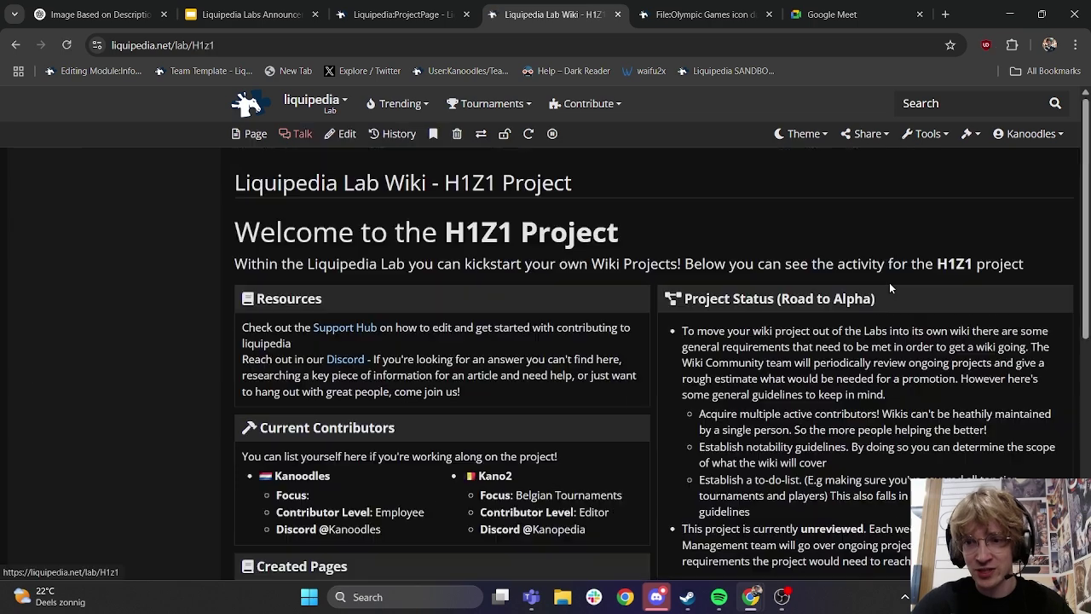
pyautogui.scroll(-3, 570, 323)
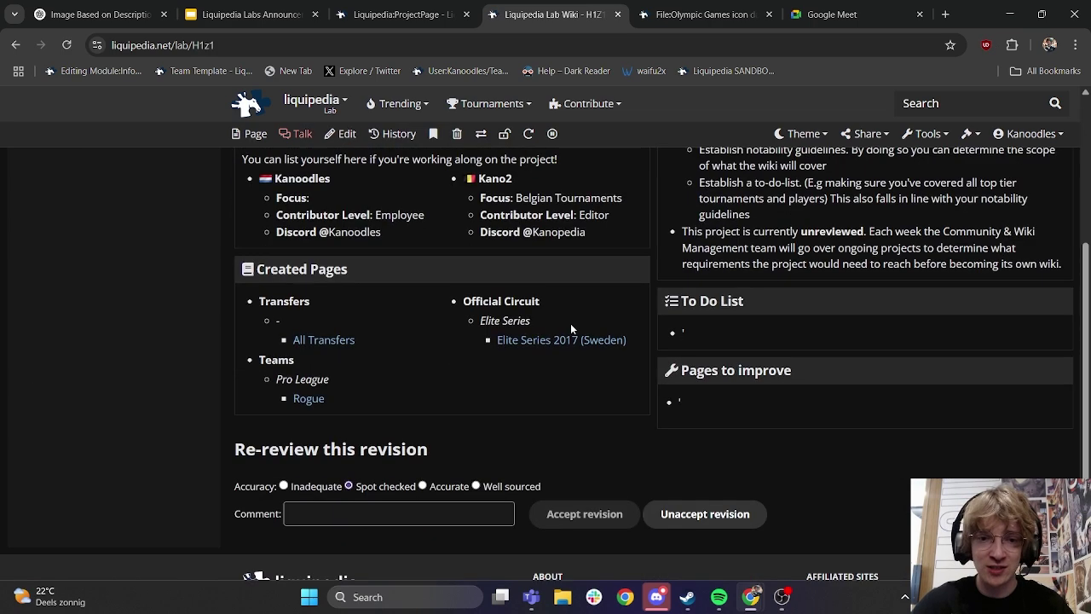
pyautogui.click(312, 398)
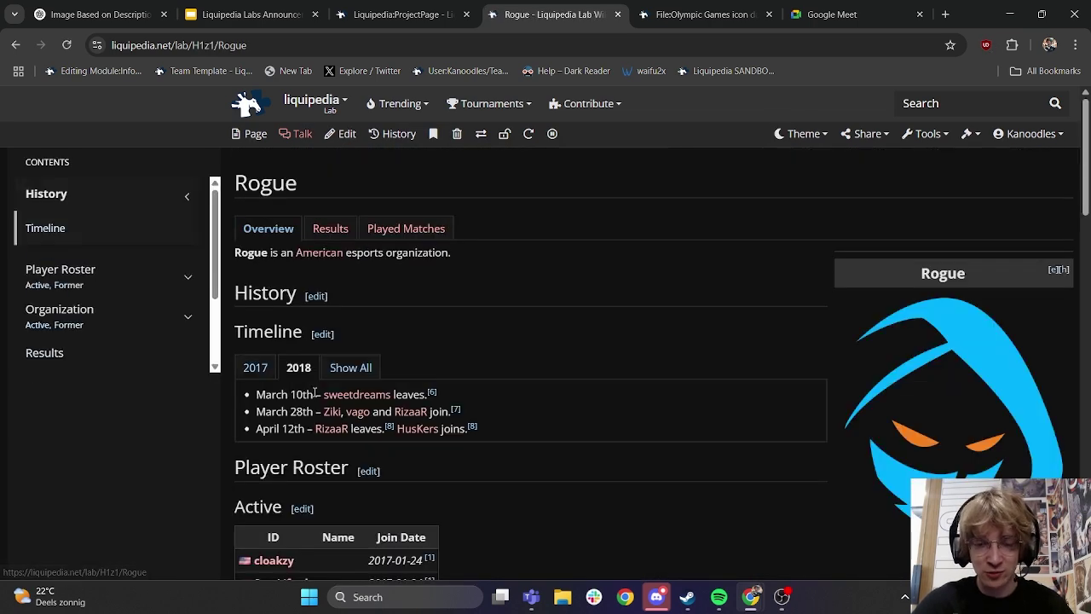
pyautogui.scroll(-2, 312, 392)
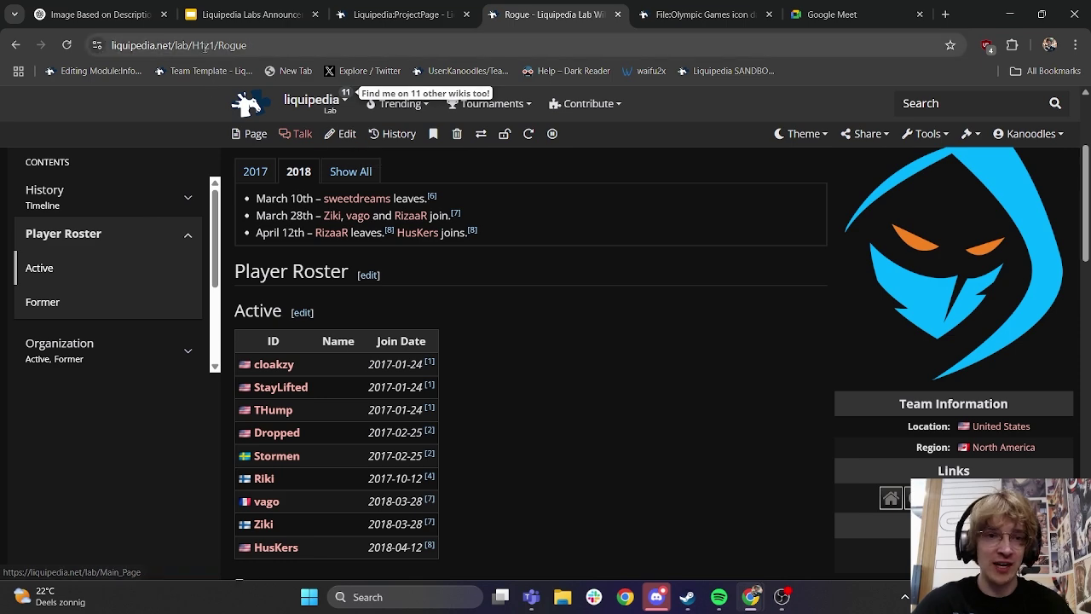
# - Inspect the Rogue page's wikitext, including its TimelineSquadAuto and roster templates, and return to the article without editing
pyautogui.click(336, 141)
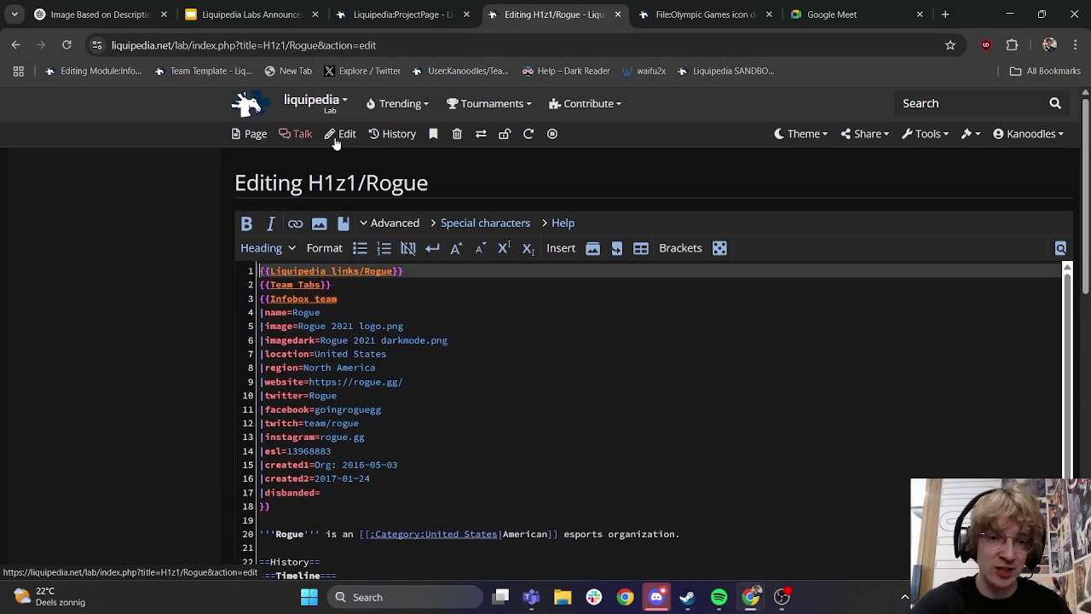
pyautogui.scroll(-4, 301, 364)
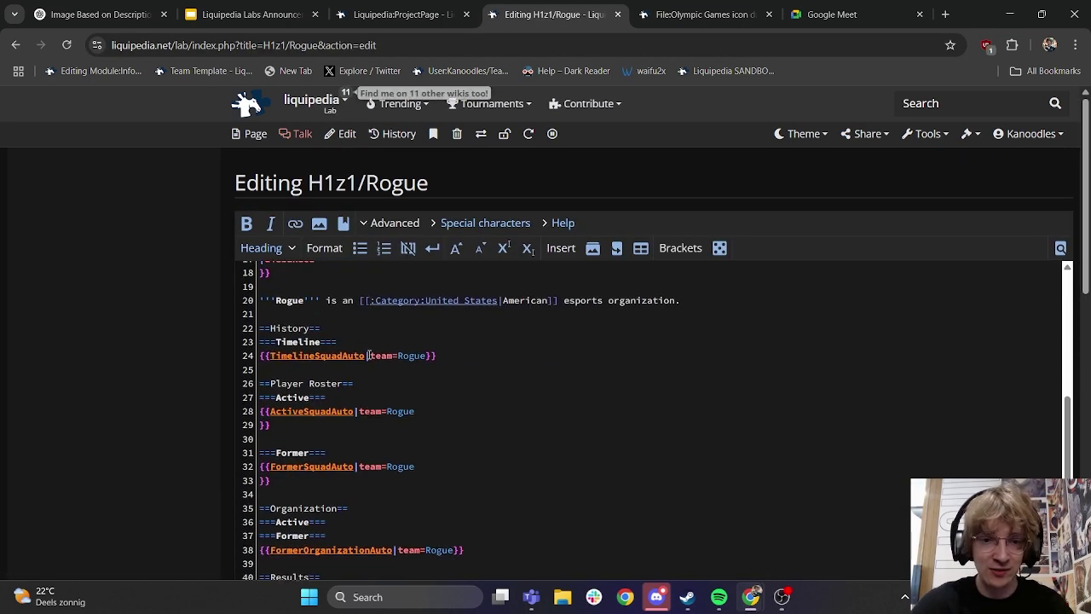
pyautogui.doubleClick(363, 354)
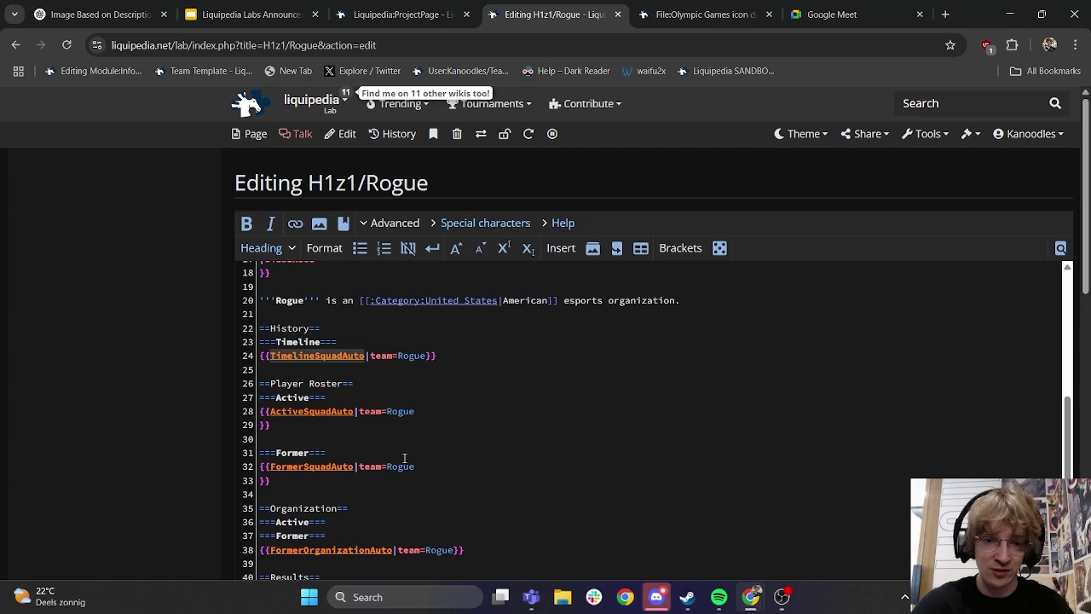
pyautogui.scroll(-2, 400, 467)
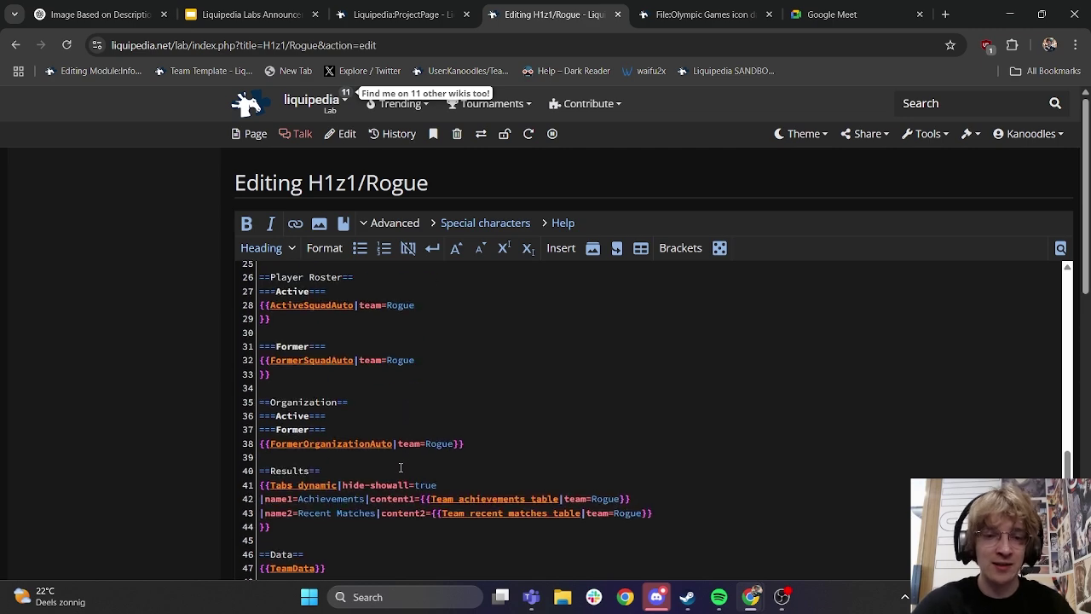
pyautogui.click(17, 43)
# - Examine the Rogue page's history timeline, active and former player rosters, and results section
pyautogui.scroll(2, 337, 213)
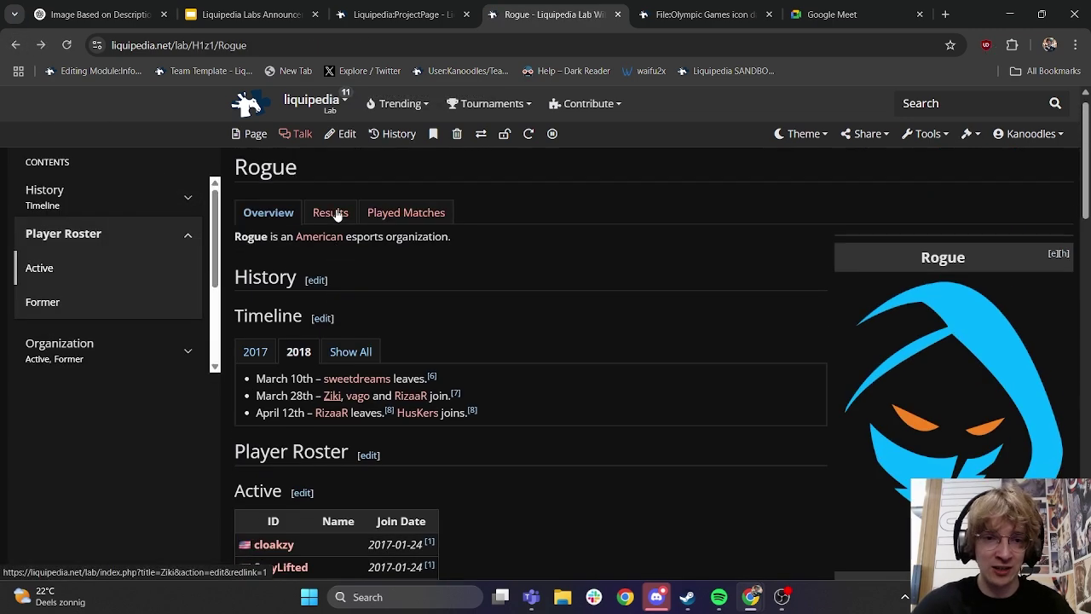
pyautogui.scroll(-3, 487, 334)
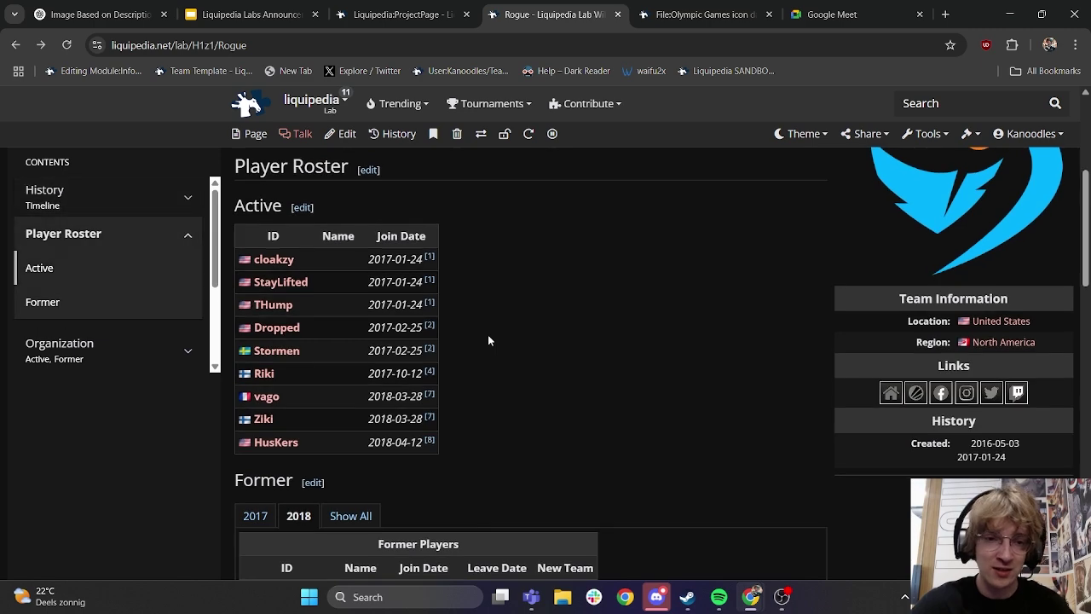
pyautogui.scroll(-4, 538, 269)
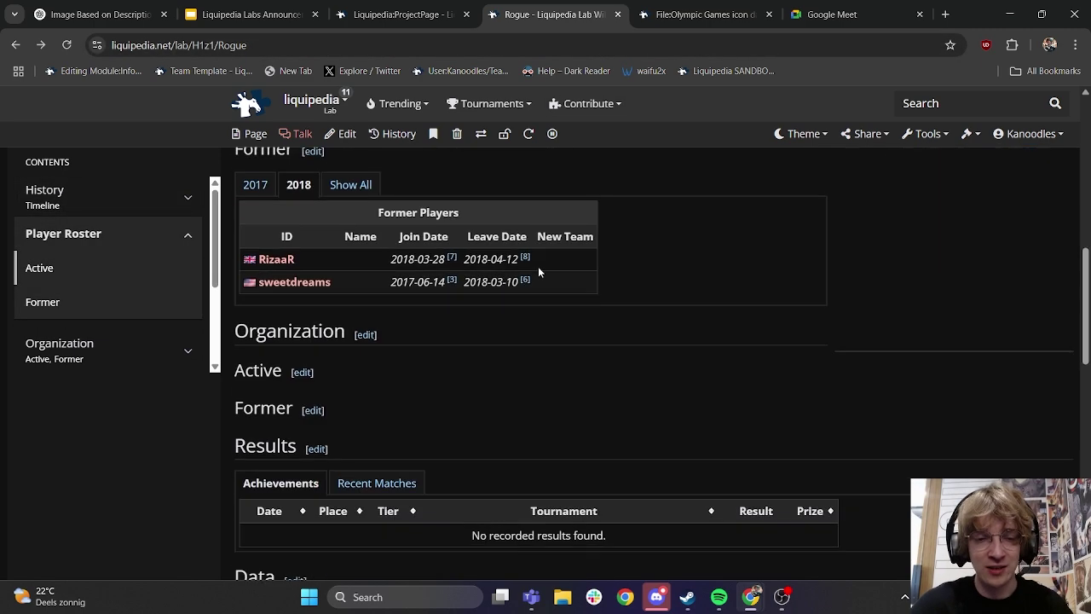
pyautogui.scroll(5, 537, 270)
pyautogui.scroll(2, 538, 272)
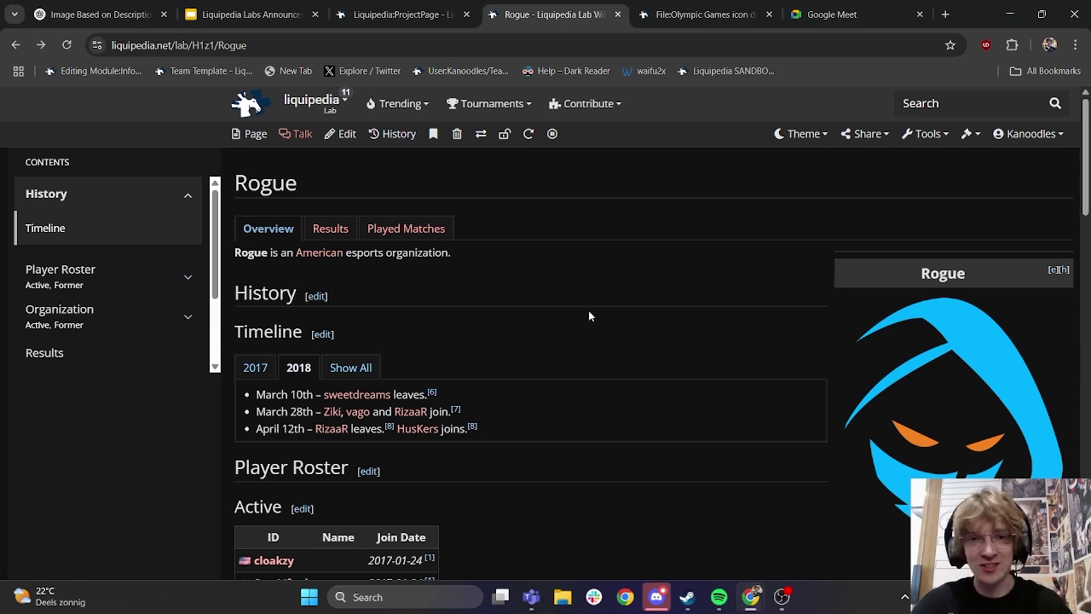
pyautogui.scroll(-2, 484, 270)
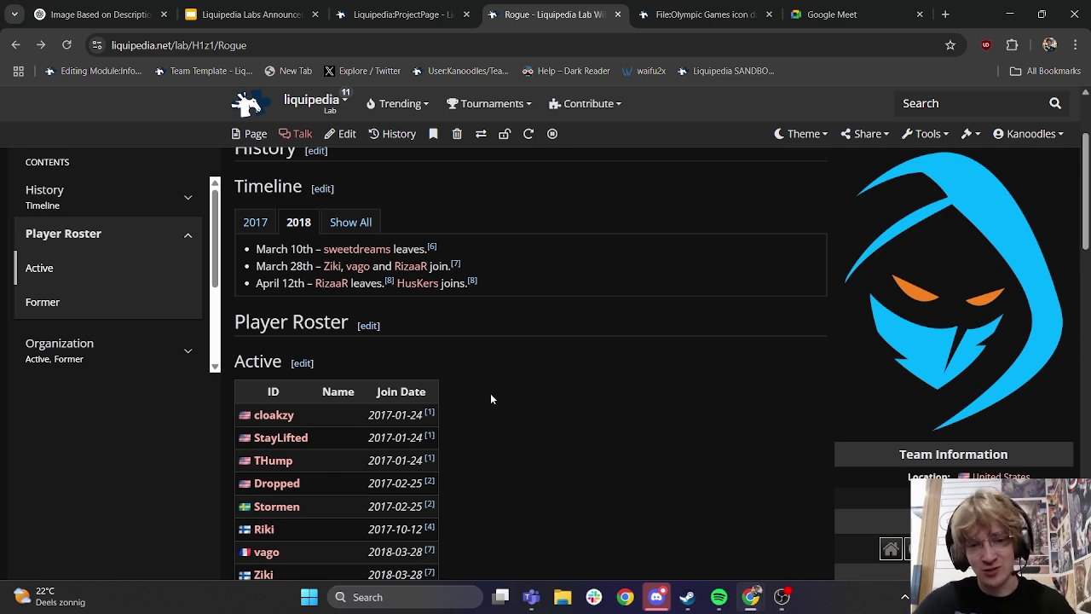
pyautogui.scroll(-3, 490, 398)
pyautogui.scroll(4, 490, 400)
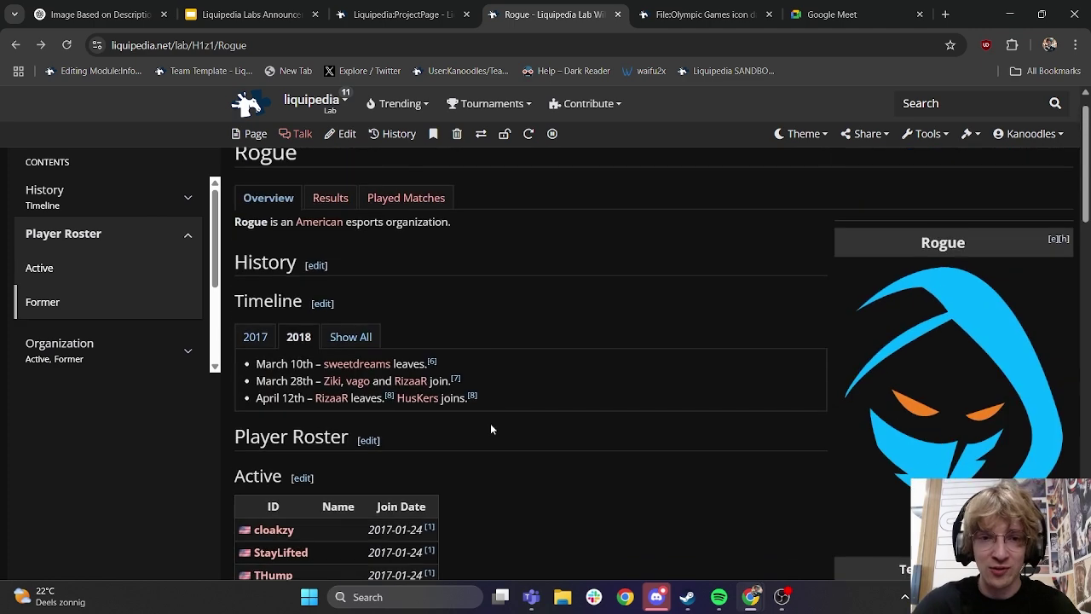
# - Return to the Liquipedia Lab main page and view the Projects overview
pyautogui.click(251, 106)
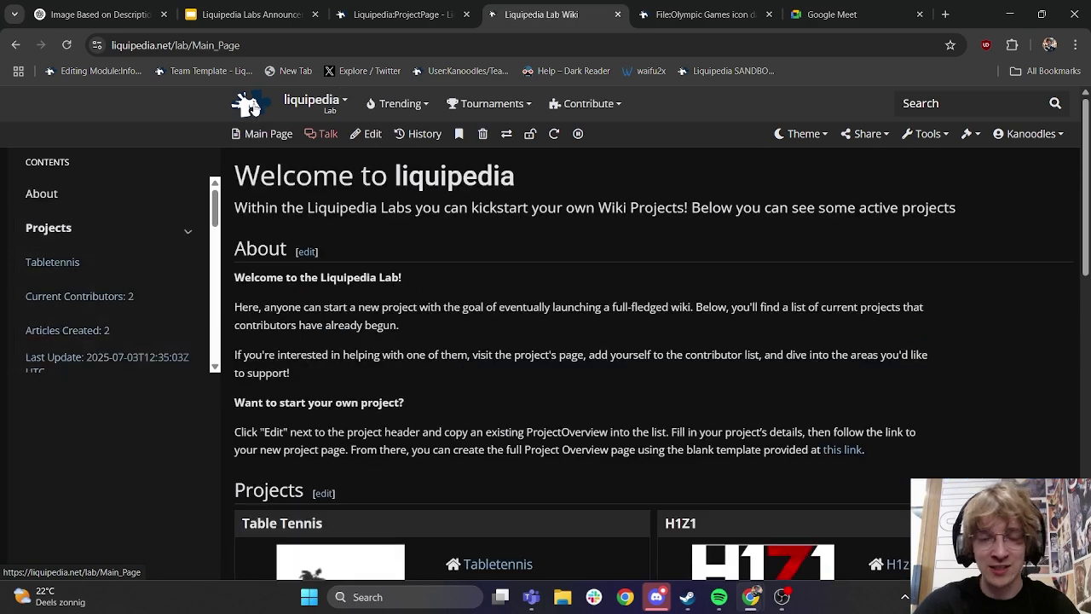
pyautogui.scroll(-3, 515, 402)
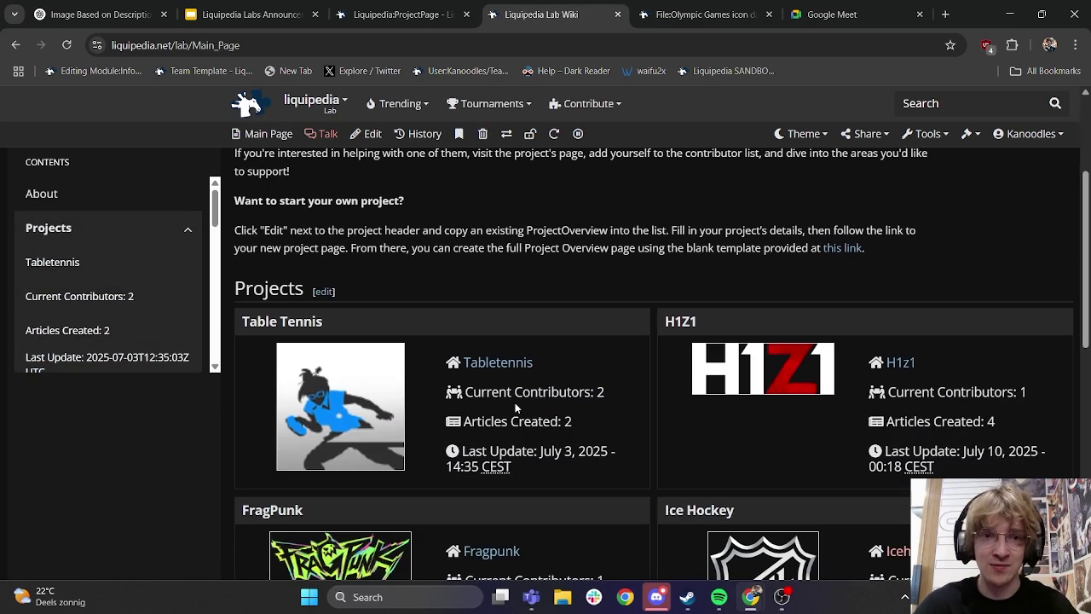